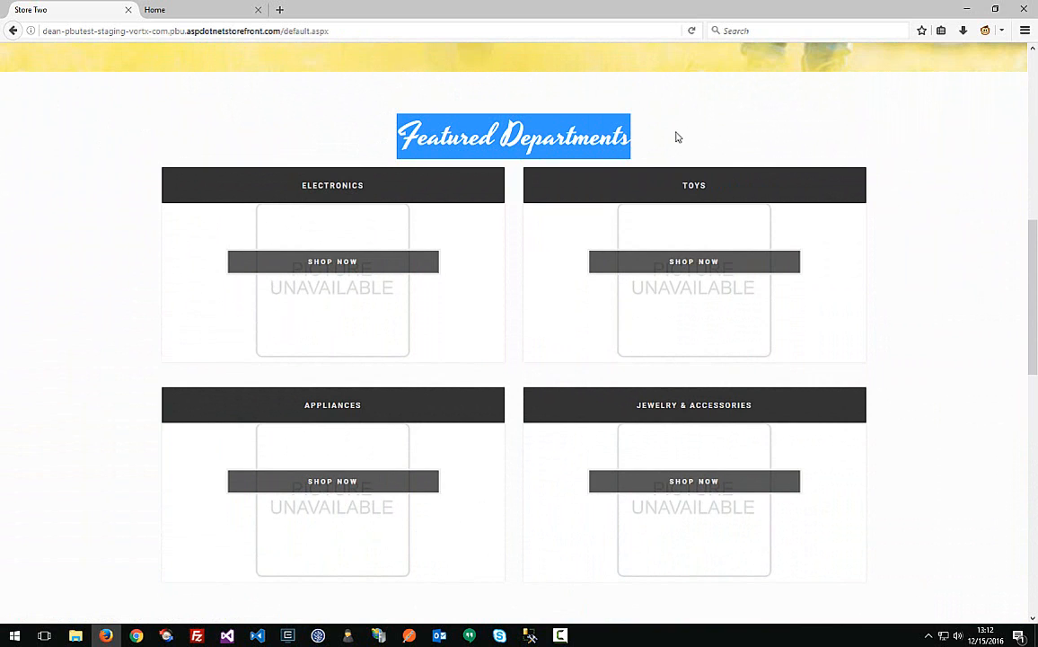
{"action": "left_click", "coordinate": [298, 149]}
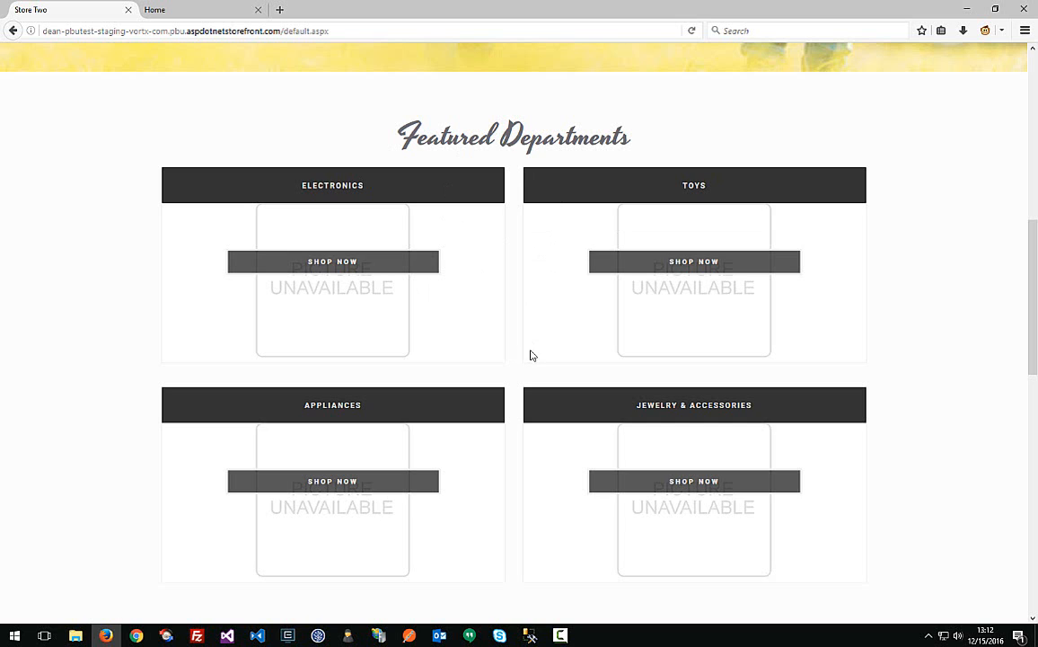
{"action": "scroll", "coordinate": [530, 354], "scroll_direction": "down", "scroll_amount": 3}
{"action": "scroll", "coordinate": [530, 354], "scroll_direction": "up", "scroll_amount": 2}
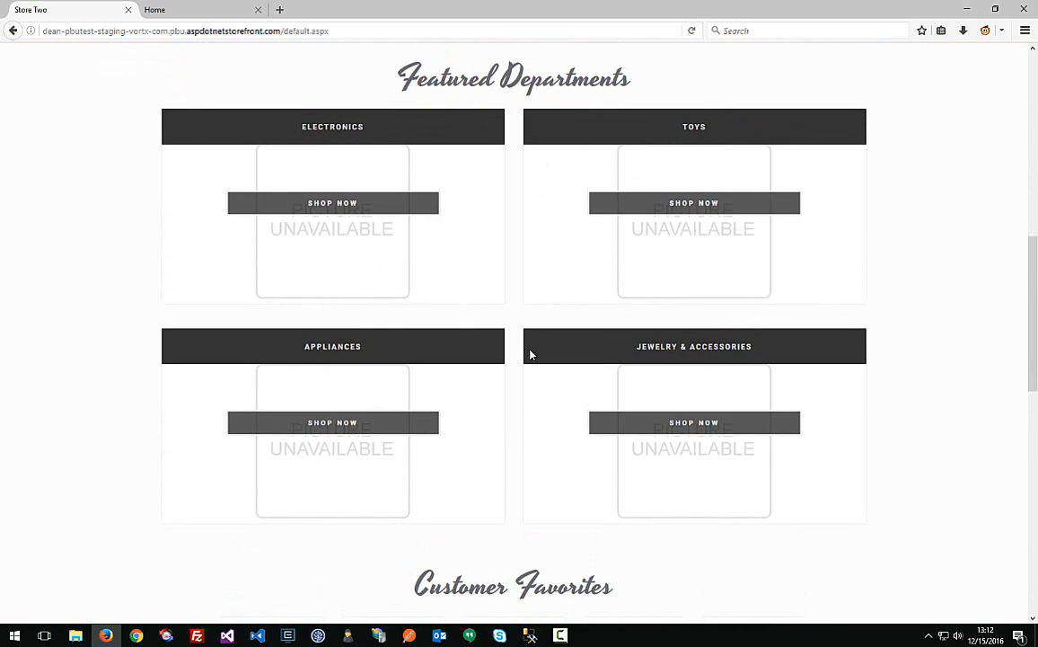
Open the 0-home-featured-entities topic for editing in the store's admin site
{"action": "left_click", "coordinate": [167, 18]}
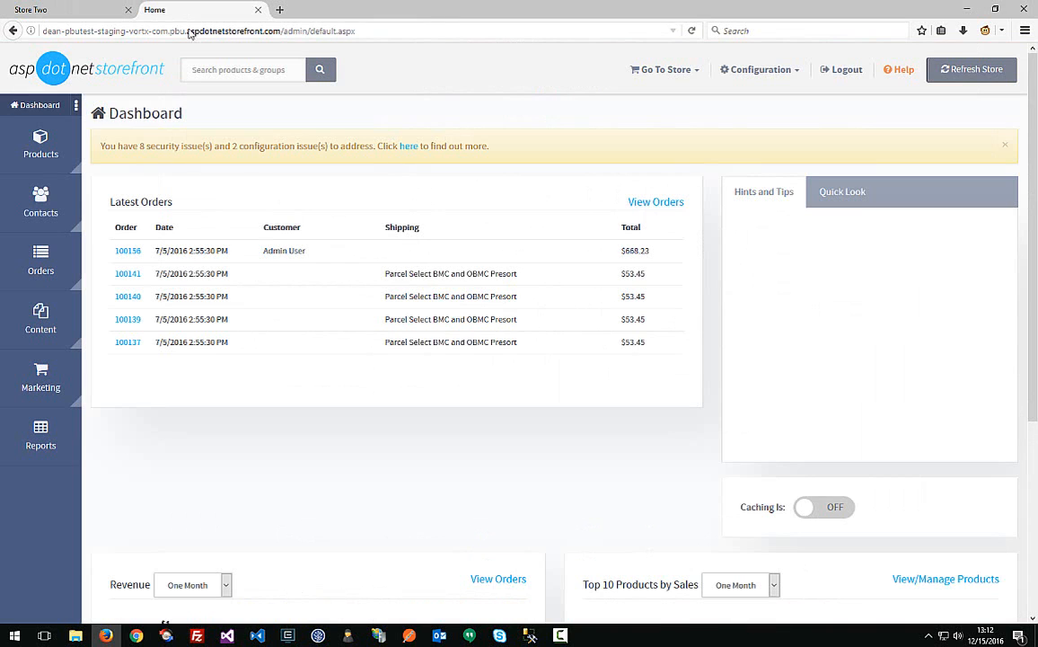
{"action": "left_click", "coordinate": [40, 296]}
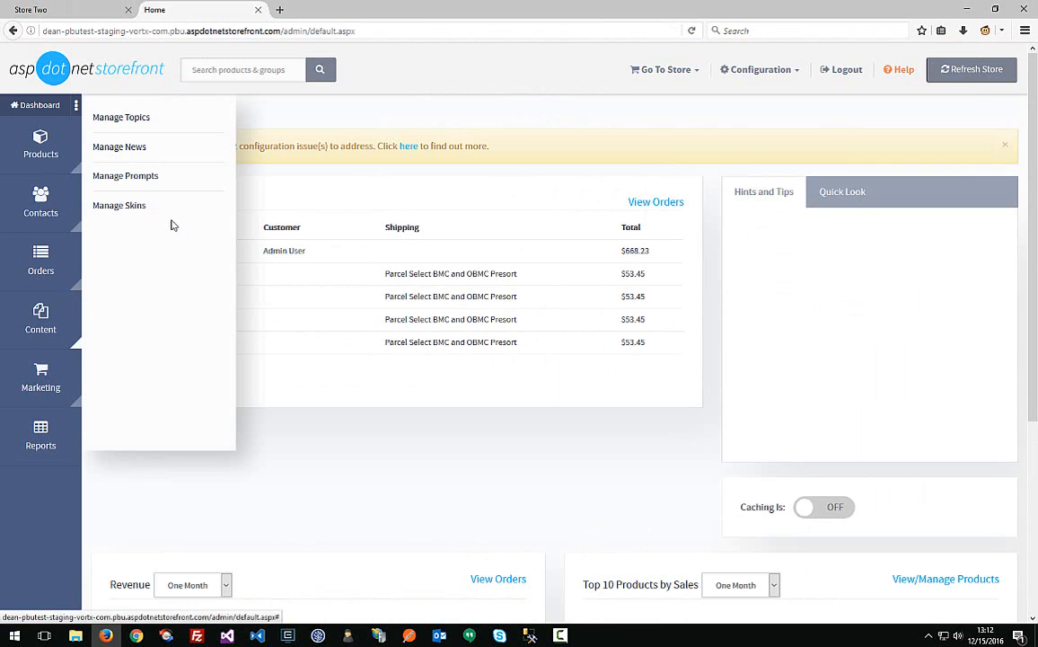
{"action": "left_click", "coordinate": [120, 119]}
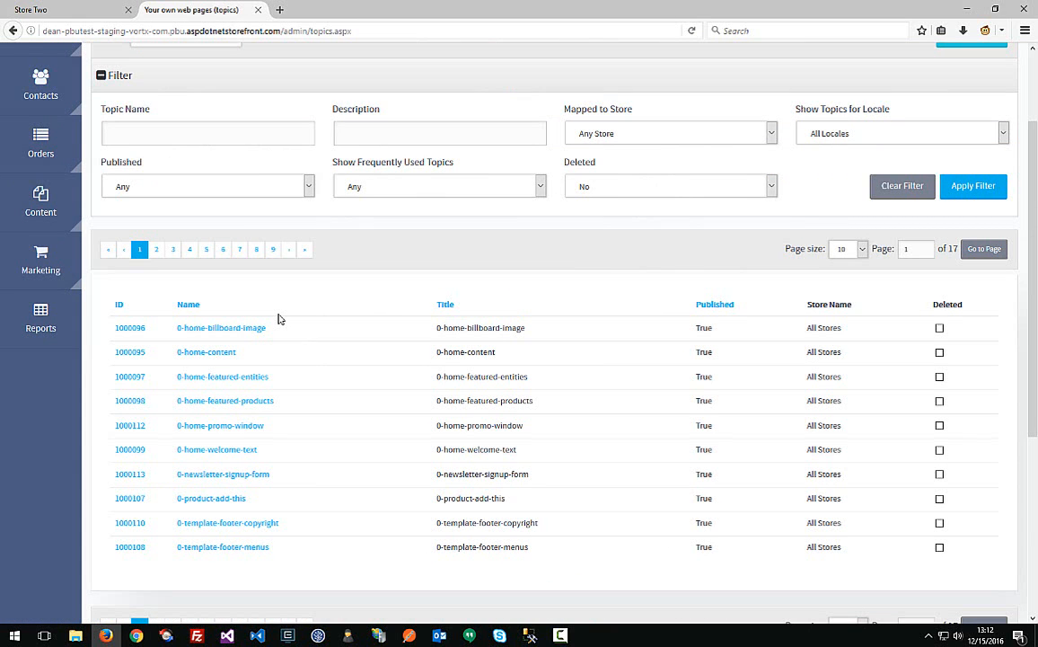
{"action": "scroll", "coordinate": [262, 327], "scroll_direction": "down", "scroll_amount": 1}
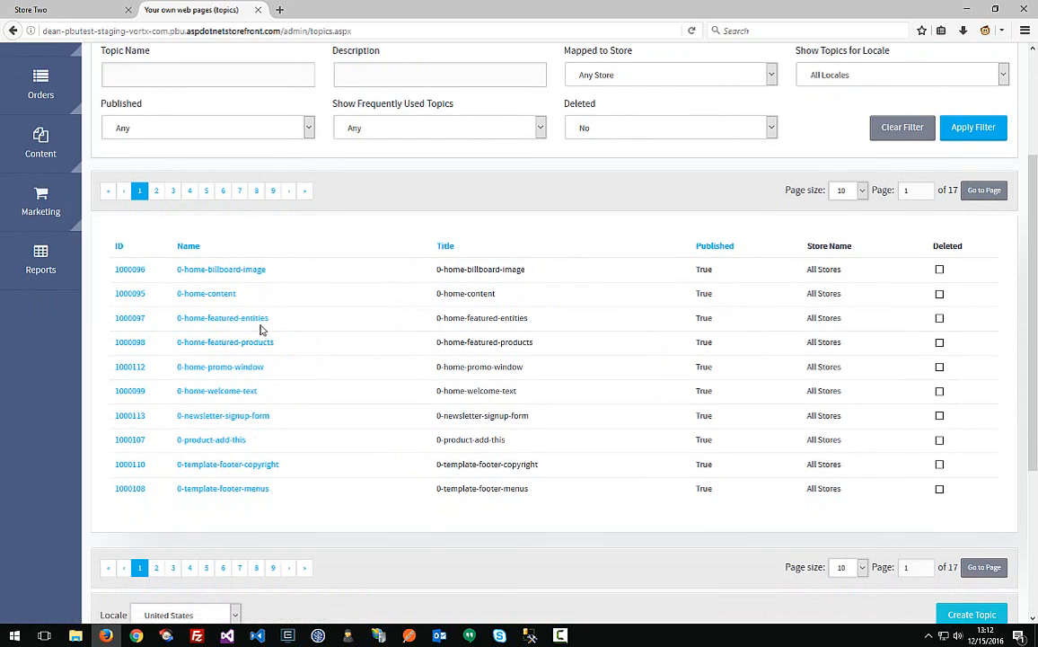
{"action": "left_click", "coordinate": [238, 325]}
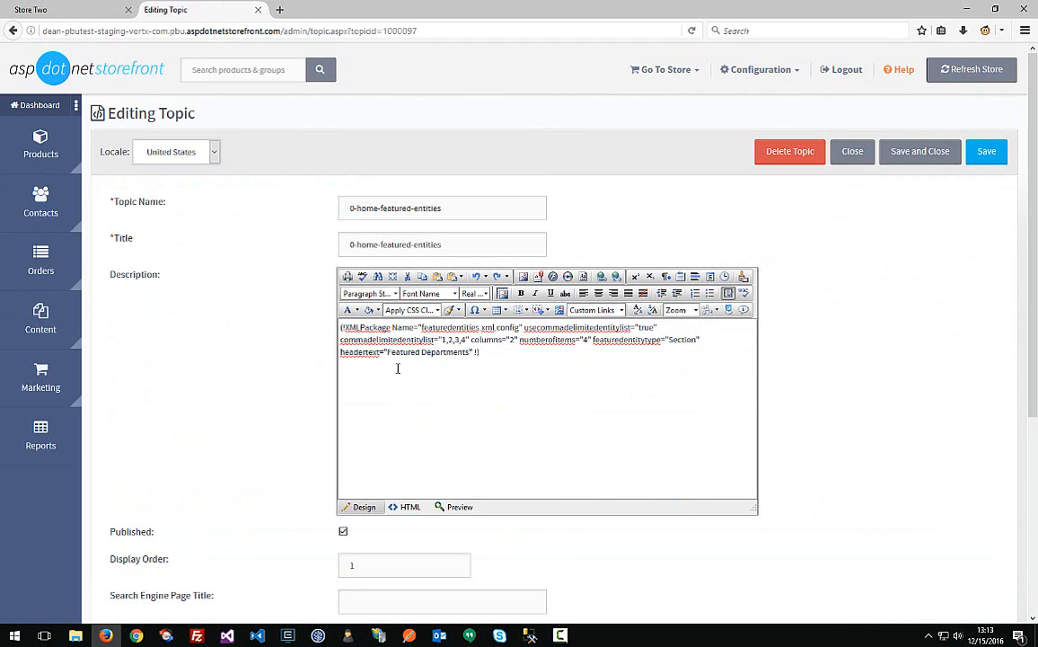
Copy the complete XMLPackage code from the HTML source of the topic's description
{"action": "left_click_drag", "start_coordinate": [485, 352], "coordinate": [331, 327]}
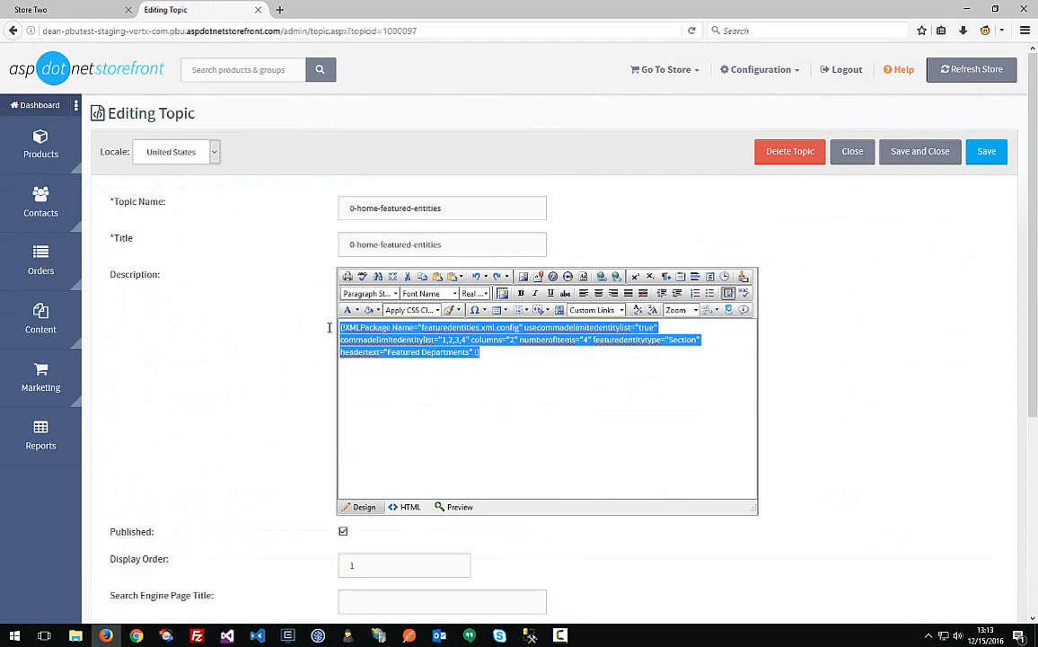
{"action": "left_click", "coordinate": [325, 360]}
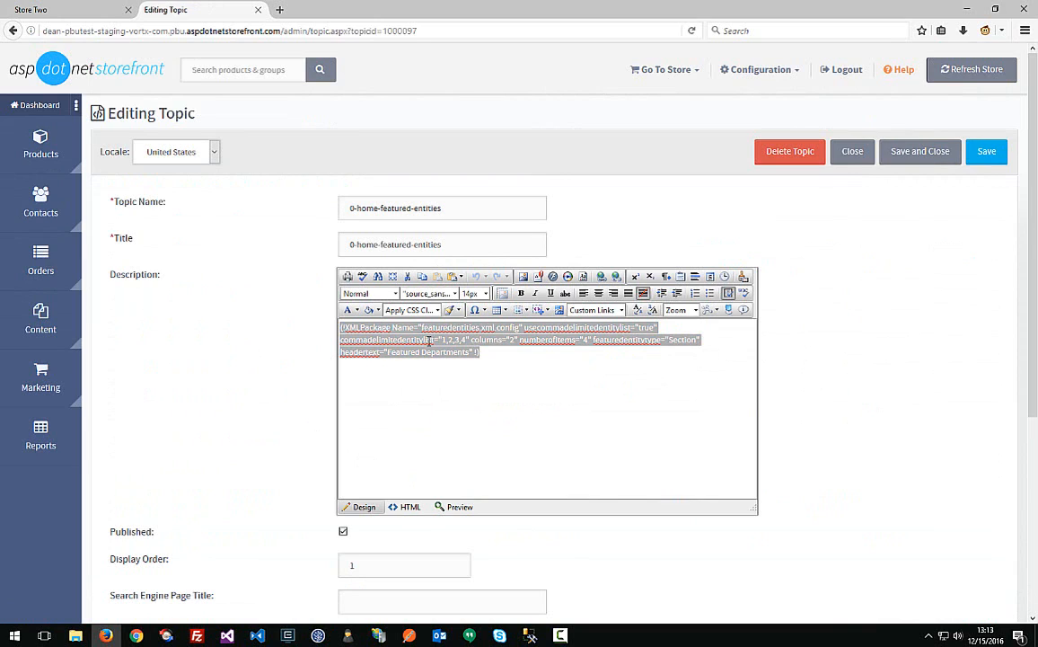
{"action": "left_click", "coordinate": [395, 508]}
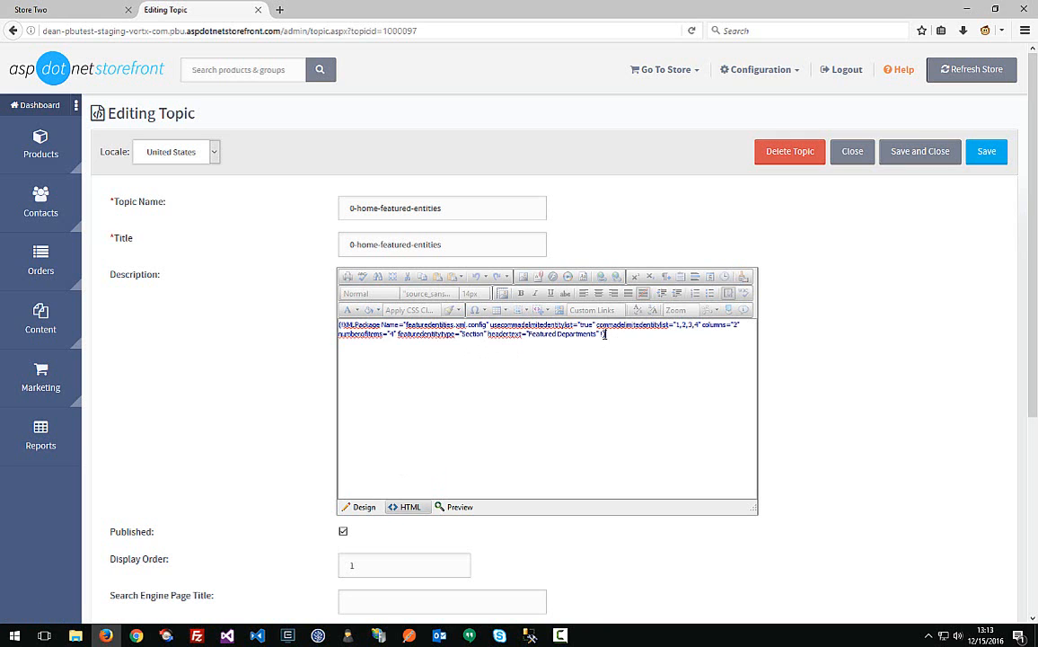
{"action": "left_click_drag", "start_coordinate": [605, 334], "coordinate": [312, 328]}
{"action": "key", "text": "ctrl+c"}
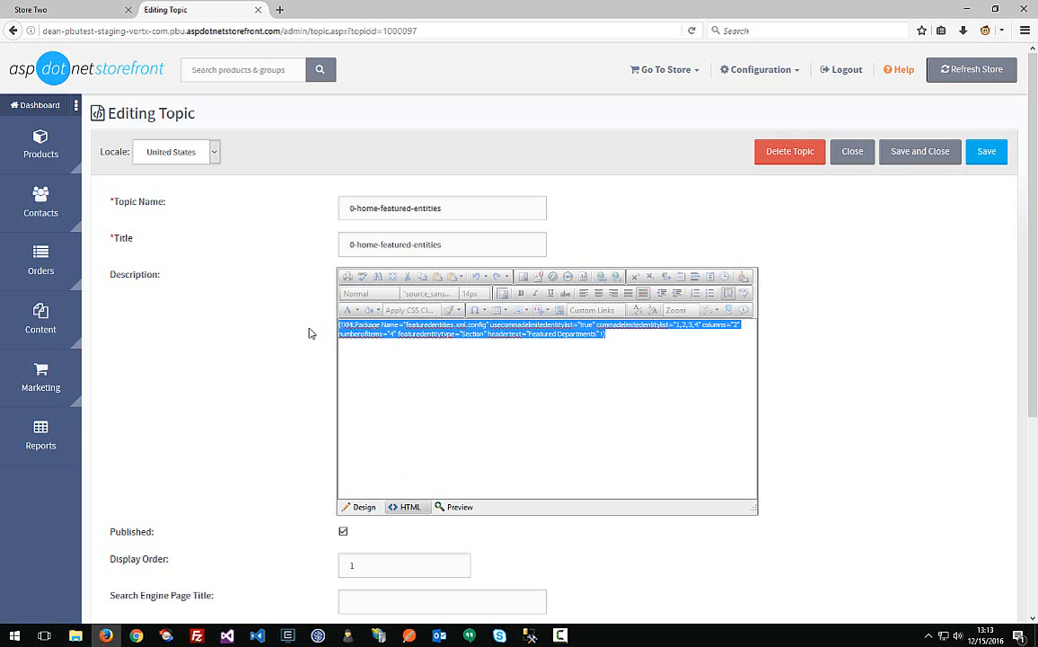
Open Notepad++ and paste the copied XMLPackage code into the empty document
{"action": "key", "text": "super"}
{"action": "type", "text": "note"}
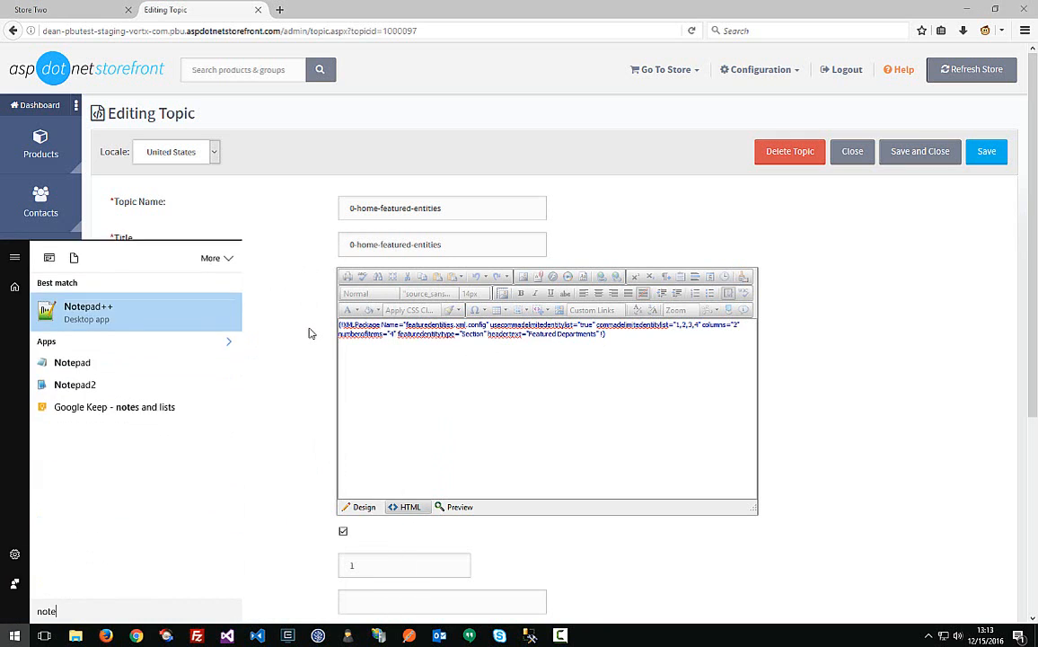
{"action": "key", "text": "Return"}
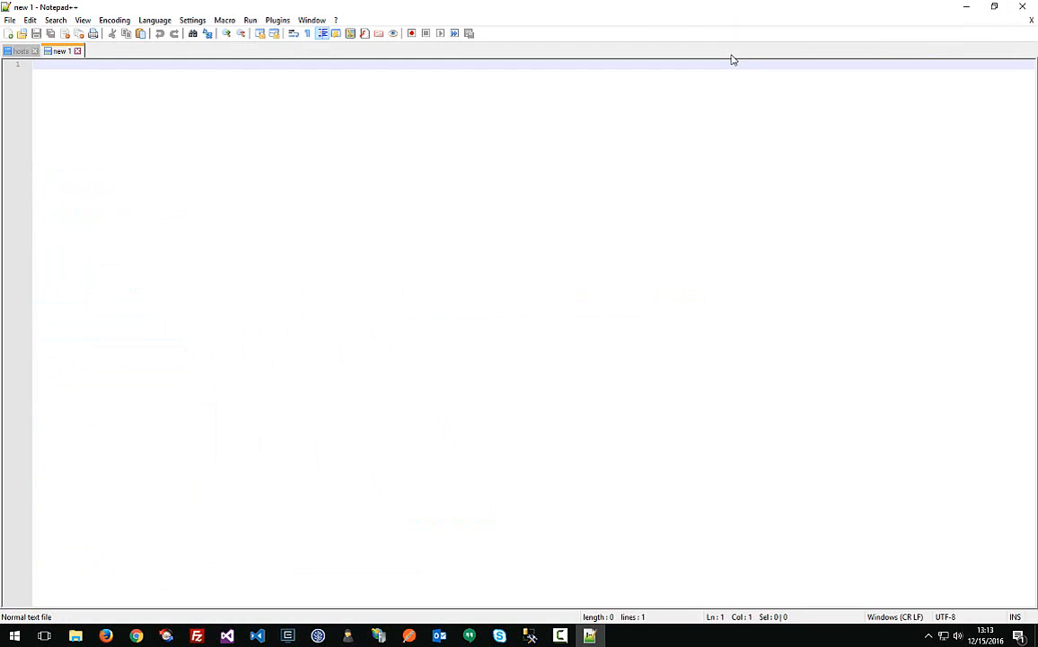
{"action": "key", "text": "ctrl+v"}
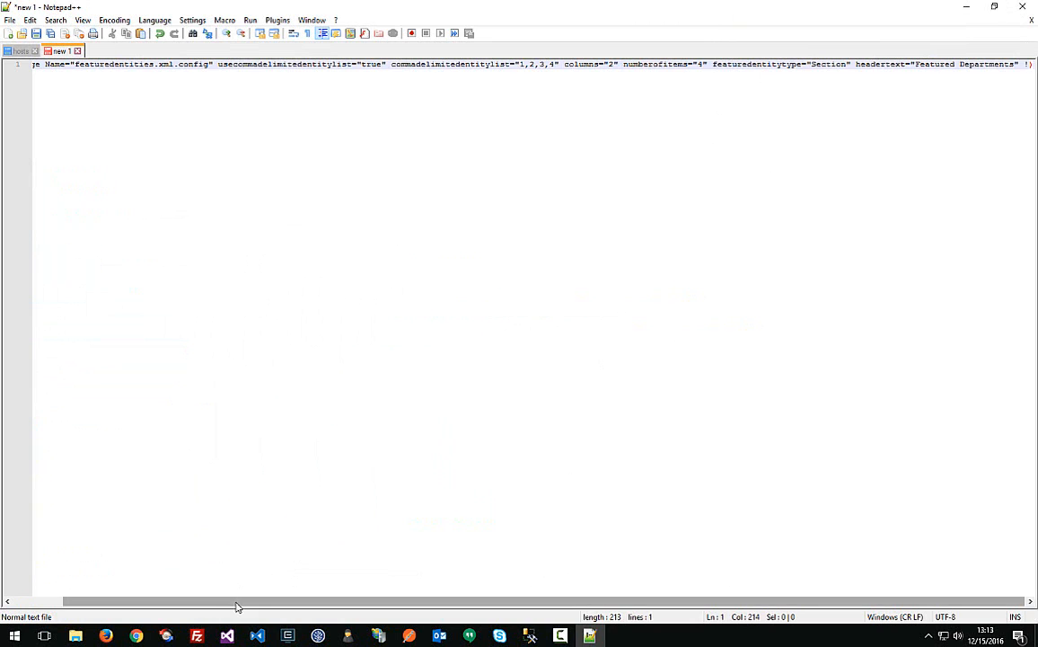
{"action": "left_click_drag", "start_coordinate": [209, 601], "coordinate": [131, 603]}
{"action": "left_click", "coordinate": [297, 277]}
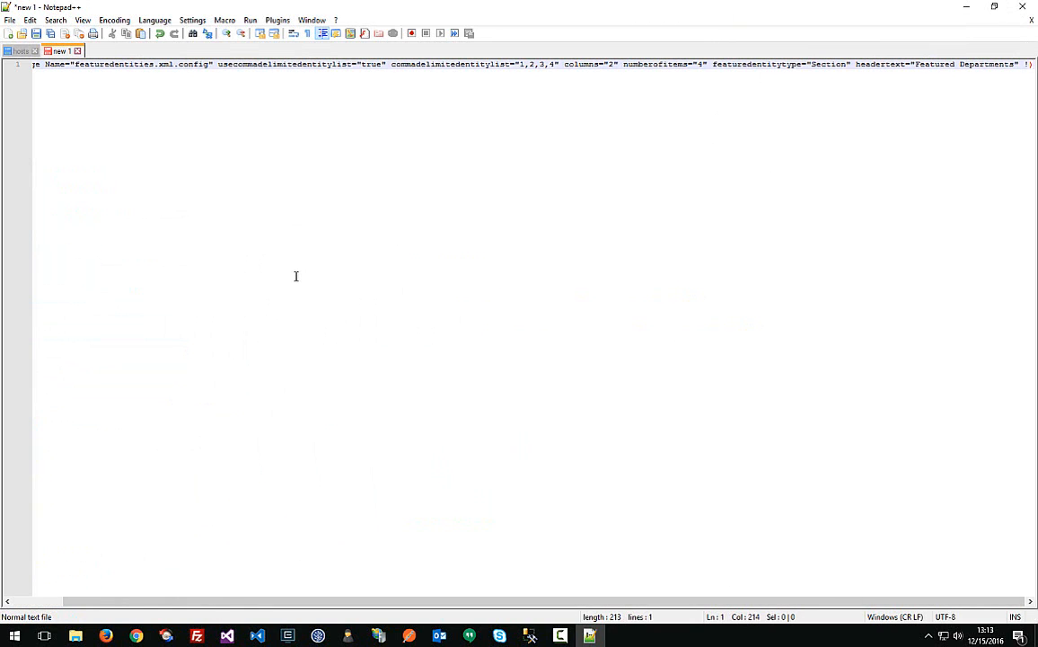
Save the document on the Desktop as featuredentities.html
{"action": "key", "text": "ctrl+s"}
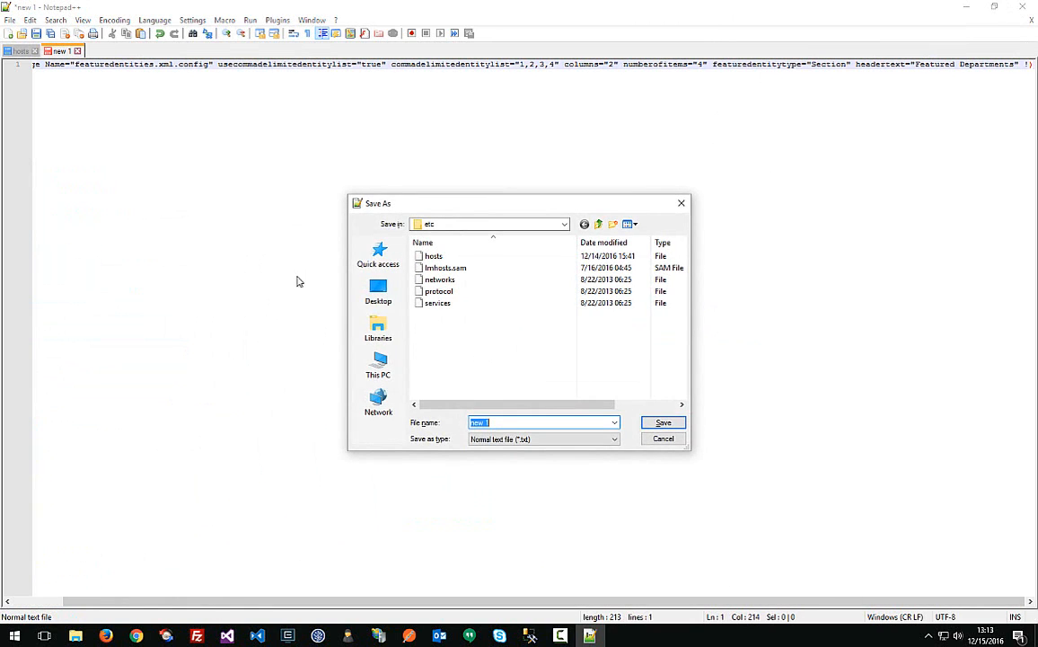
{"action": "left_click", "coordinate": [378, 289]}
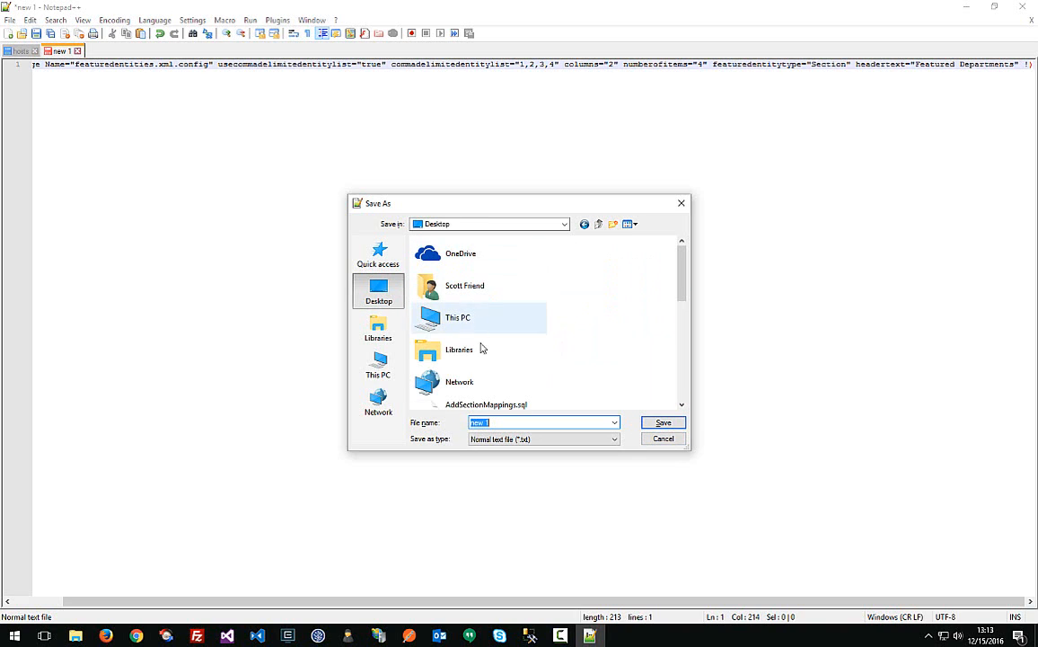
{"action": "type", "text": "featuredentities.html"}
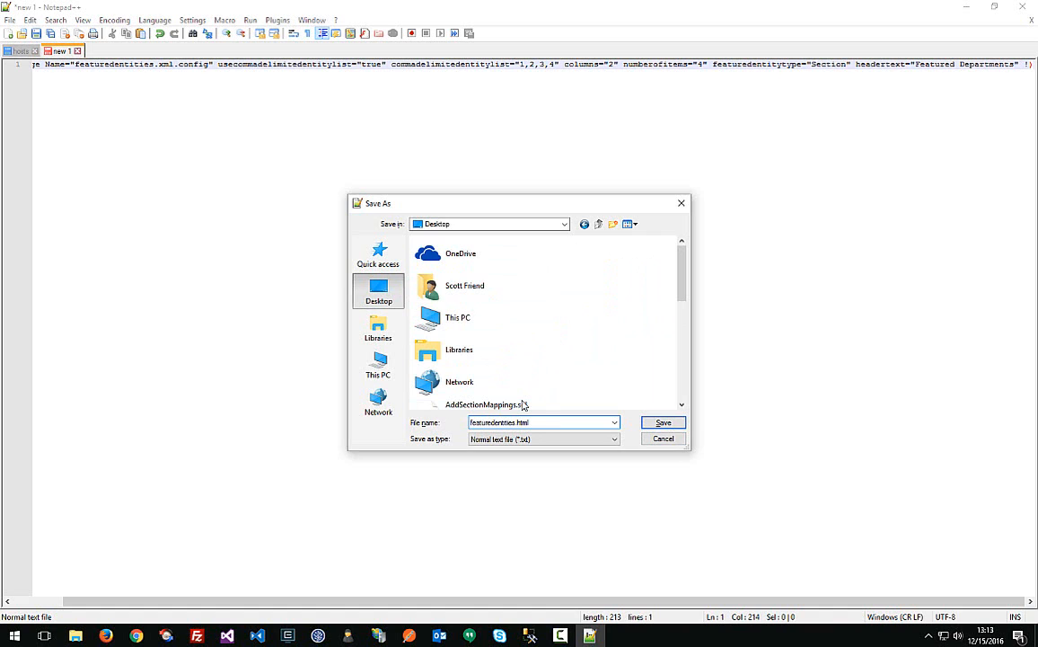
{"action": "left_click", "coordinate": [665, 423]}
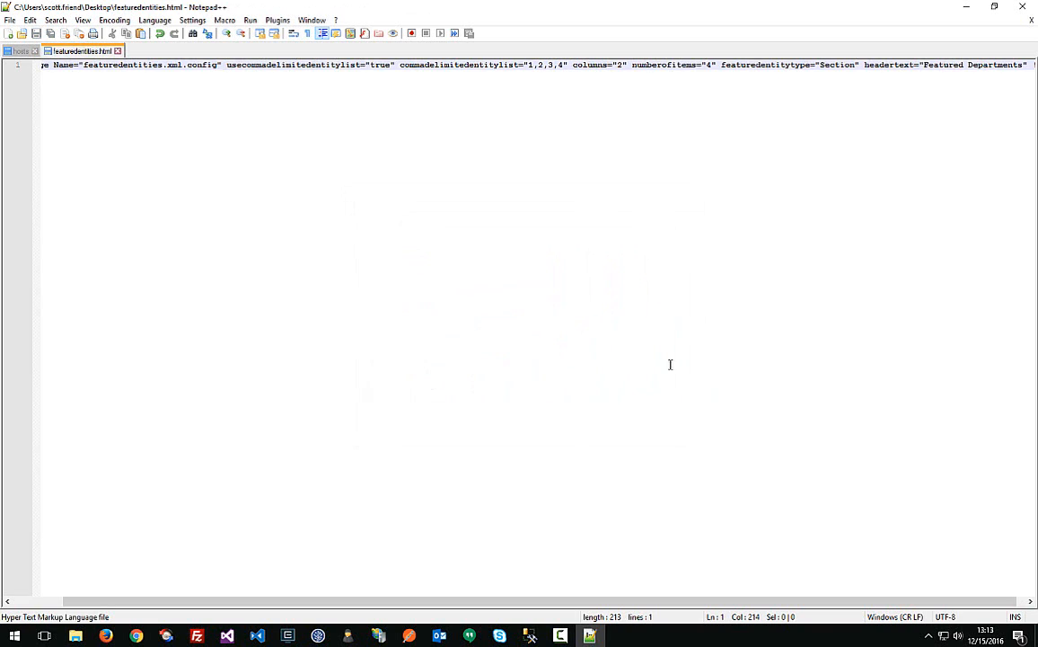
Switch back to the topic in Firefox and review the package name, usecommadelimitedentitylist and commadelimitedentitylist parameters in the description code
{"action": "key", "text": "alt+Tab"}
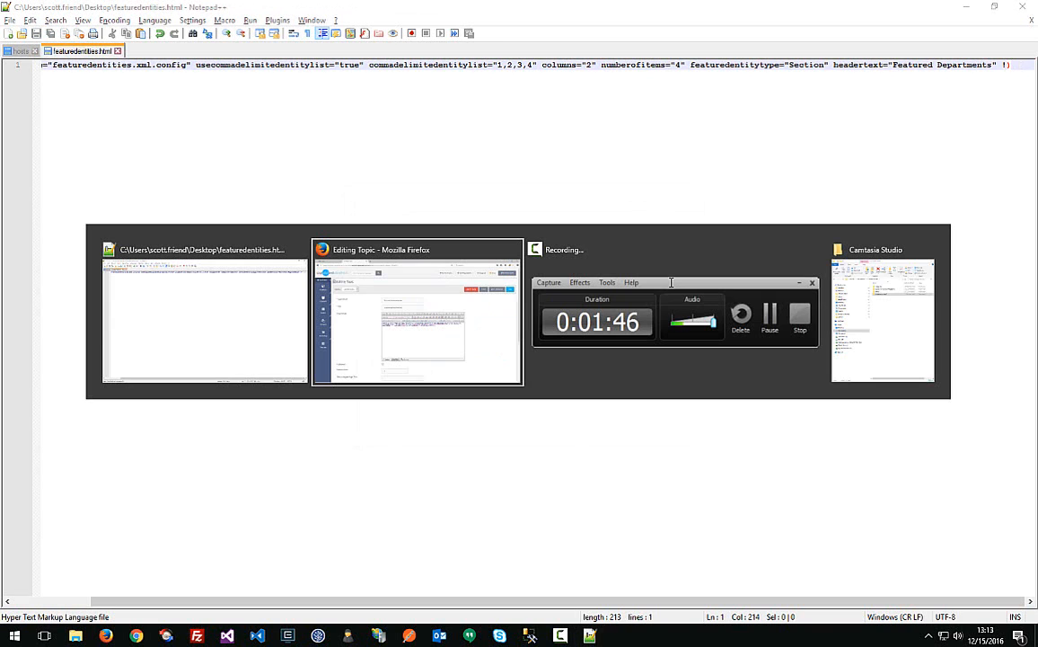
{"action": "key", "text": "ctrl+v"}
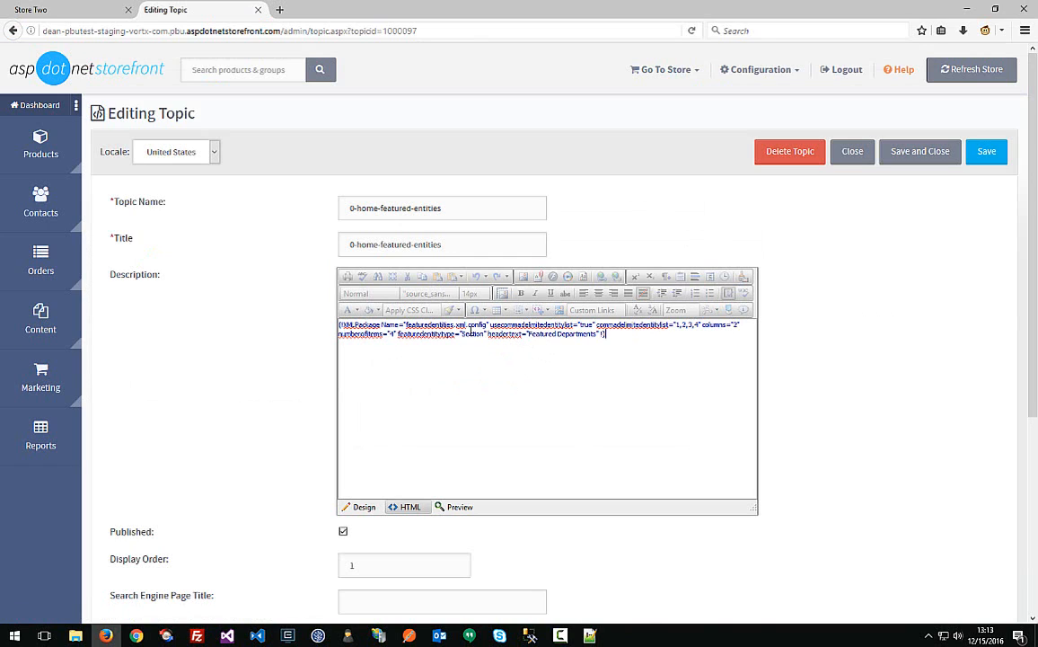
{"action": "double_click", "coordinate": [428, 326]}
{"action": "left_click", "coordinate": [618, 339]}
{"action": "left_click_drag", "start_coordinate": [490, 324], "coordinate": [602, 334]}
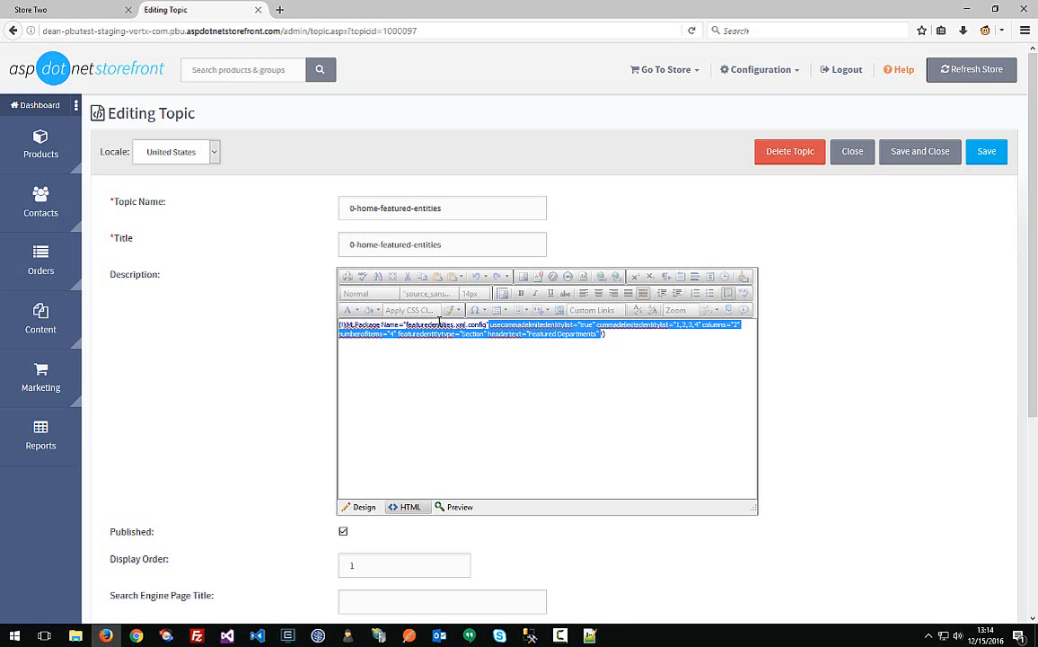
{"action": "double_click", "coordinate": [563, 324]}
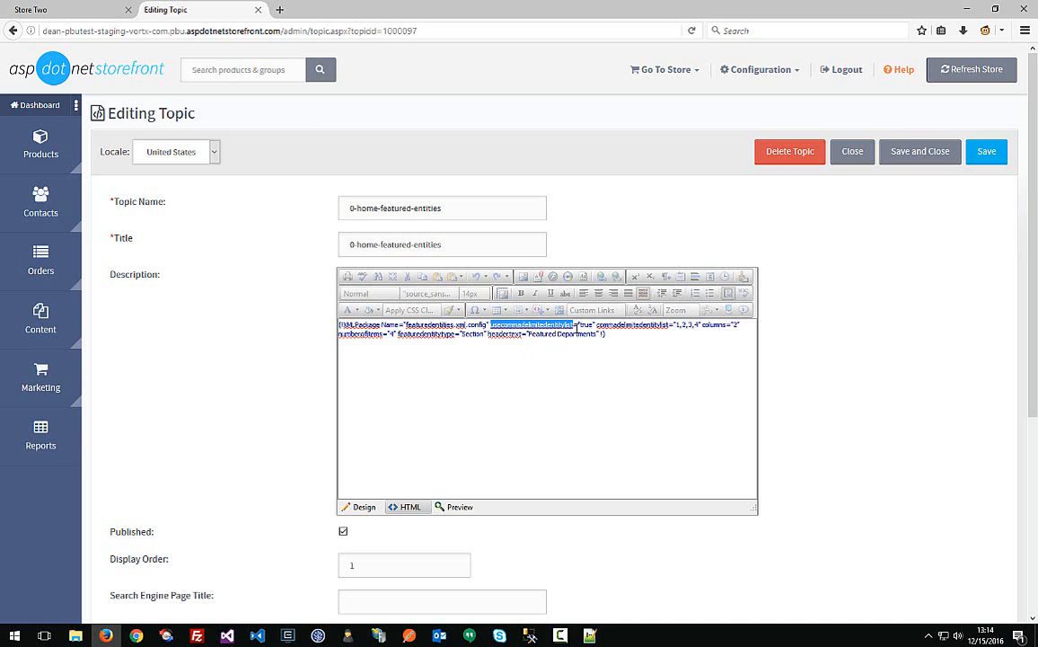
{"action": "double_click", "coordinate": [585, 324]}
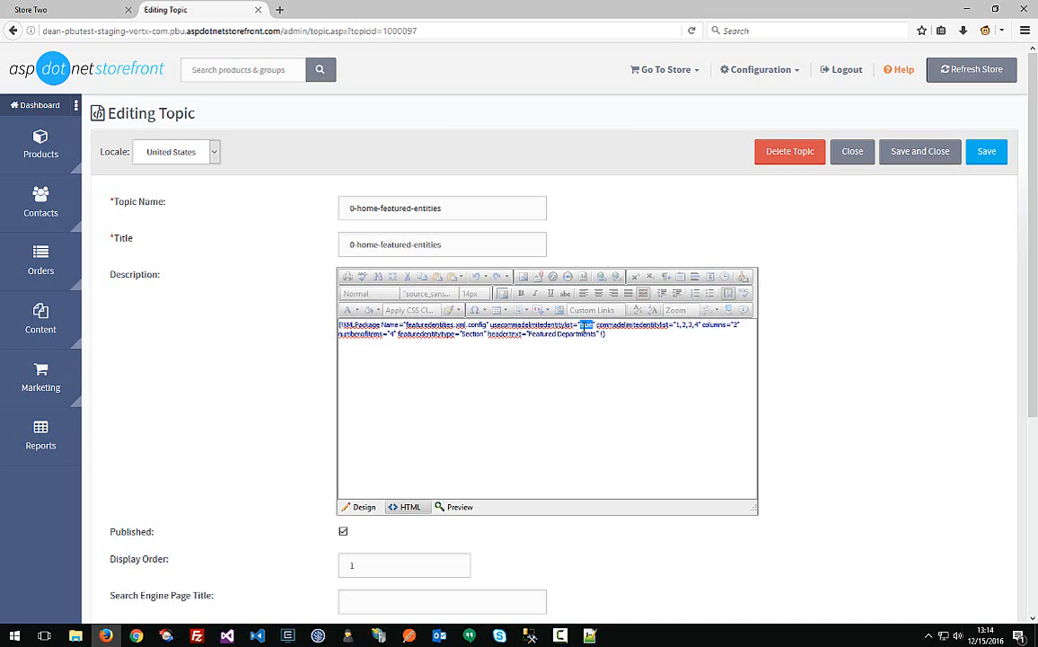
{"action": "double_click", "coordinate": [641, 325]}
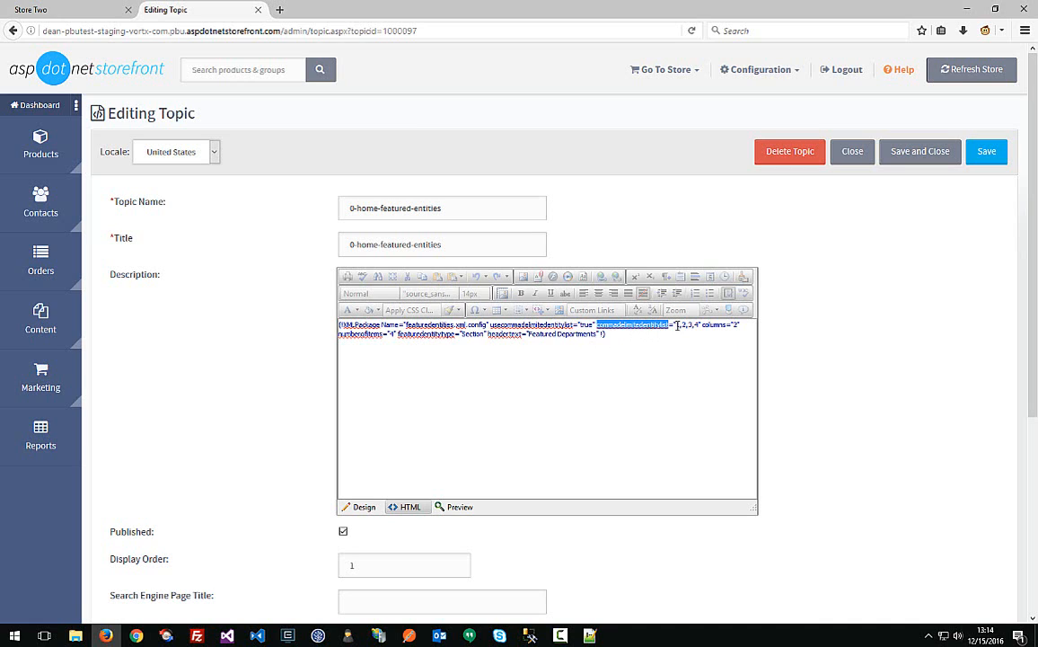
{"action": "left_click_drag", "start_coordinate": [677, 325], "coordinate": [700, 325]}
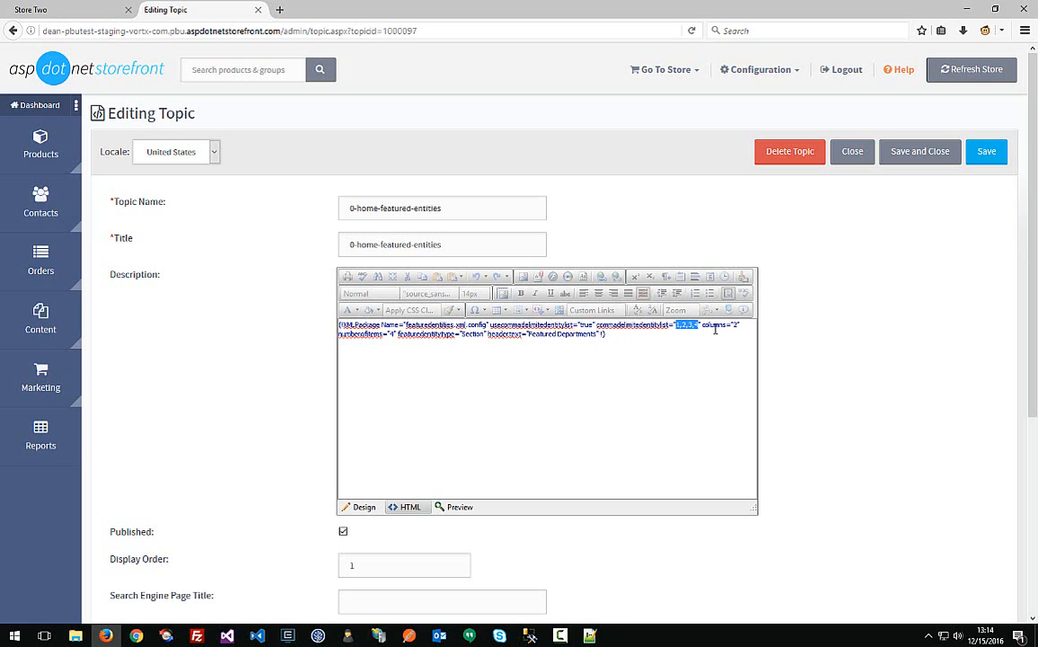
Review the columns, numberofitems, featuredentitytype and headertext parameters in the description code
{"action": "left_click", "coordinate": [715, 326]}
{"action": "left_click", "coordinate": [396, 335]}
{"action": "double_click", "coordinate": [446, 334]}
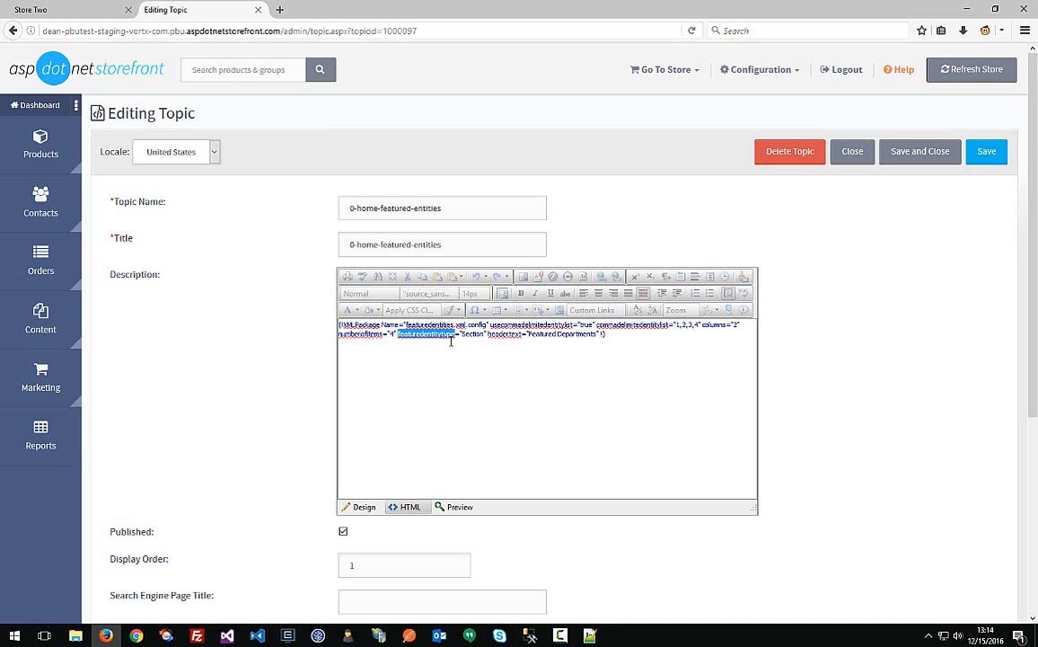
{"action": "left_click_drag", "start_coordinate": [461, 334], "coordinate": [485, 336]}
{"action": "left_click", "coordinate": [484, 334]}
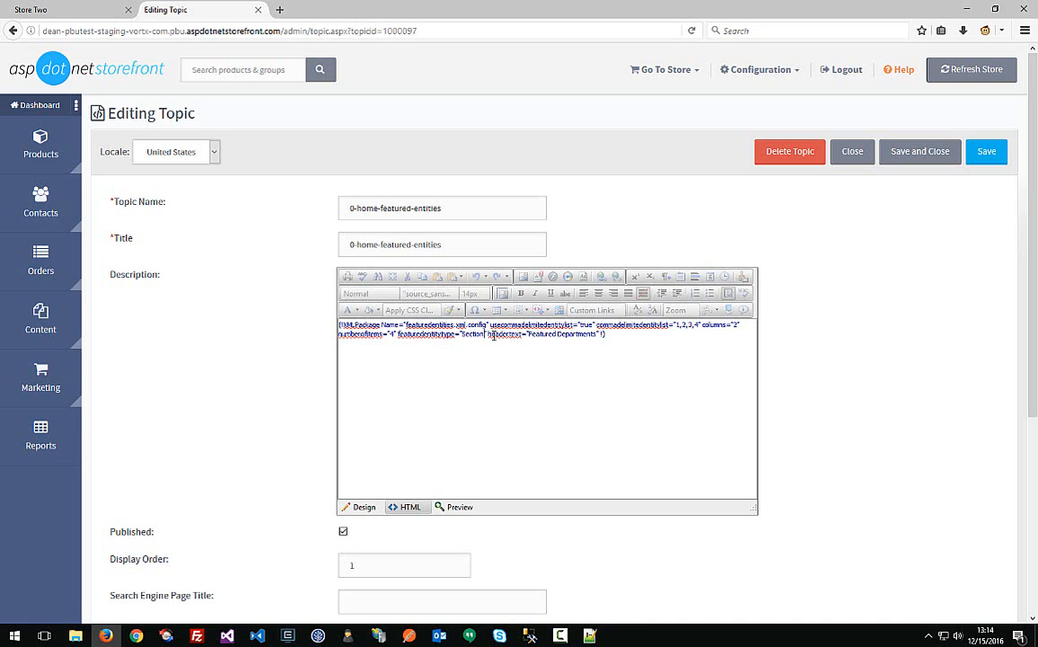
{"action": "double_click", "coordinate": [495, 334]}
{"action": "left_click", "coordinate": [531, 335]}
{"action": "left_click_drag", "start_coordinate": [530, 334], "coordinate": [597, 337]}
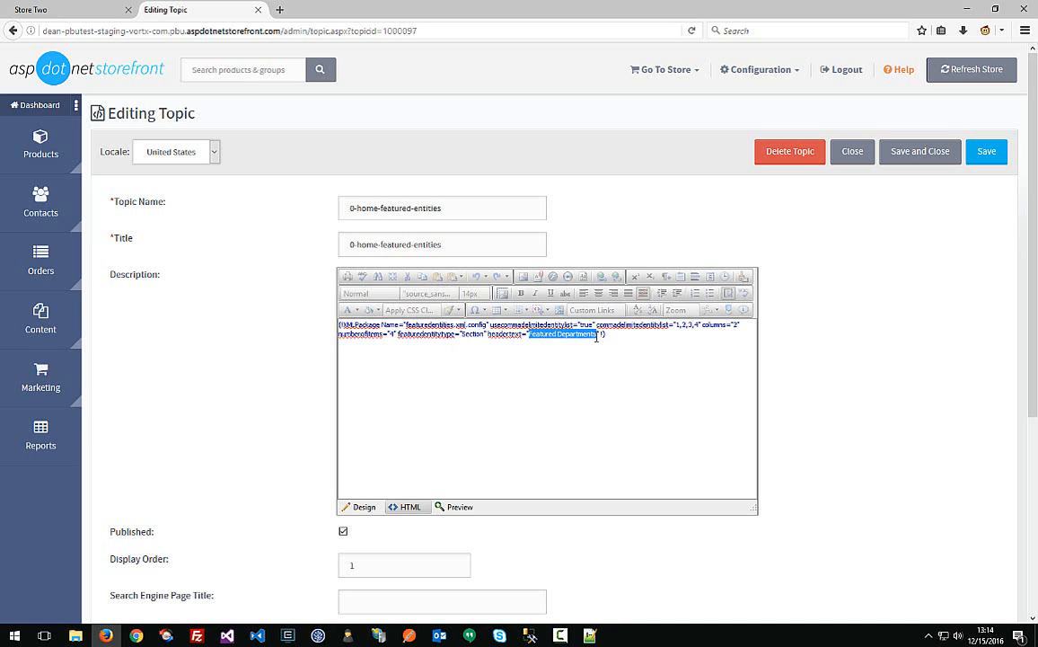
{"action": "left_click", "coordinate": [595, 336]}
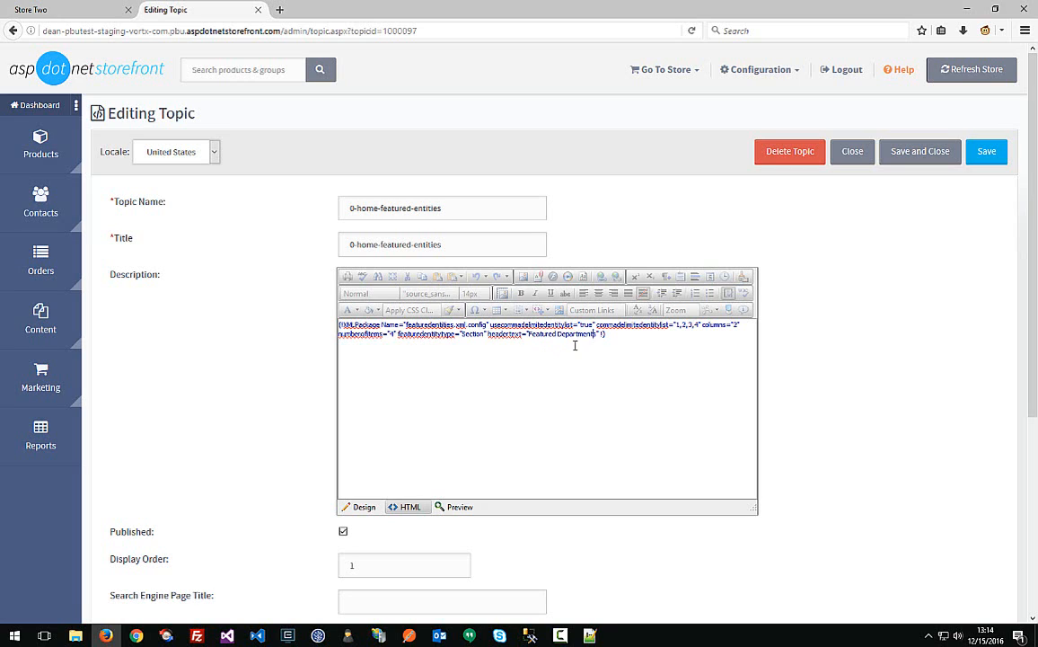
Set the columns parameter to 4 and the headertext parameter to "Featured Sections" in the description code
{"action": "double_click", "coordinate": [734, 325]}
{"action": "left_click", "coordinate": [676, 325]}
{"action": "left_click_drag", "start_coordinate": [676, 325], "coordinate": [698, 325]}
{"action": "left_click_drag", "start_coordinate": [529, 334], "coordinate": [591, 338]}
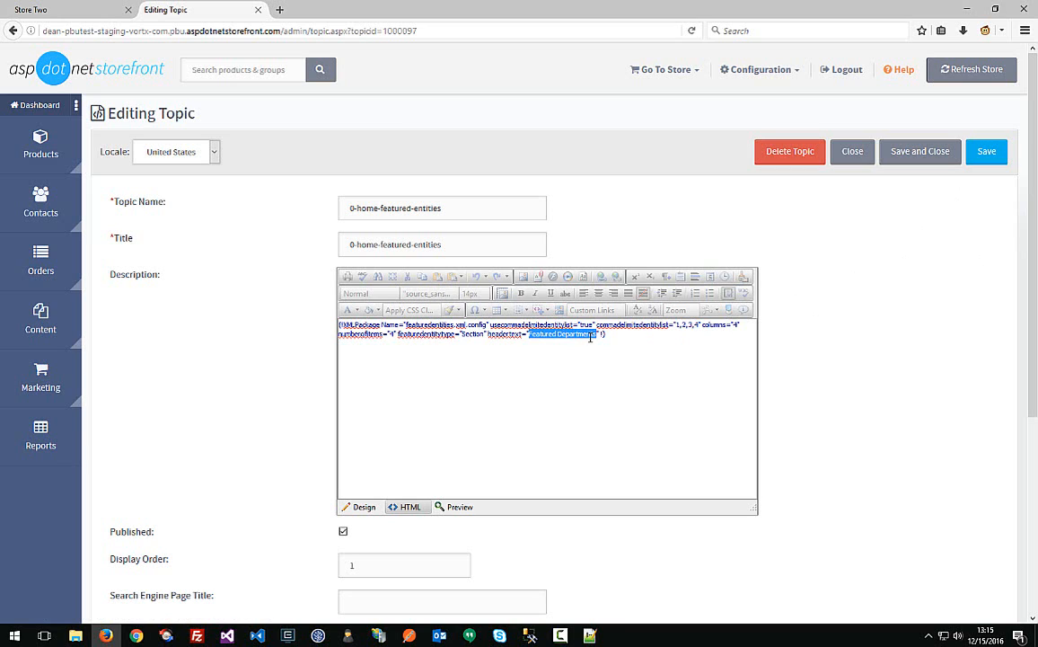
{"action": "type", "text": "Featured"}
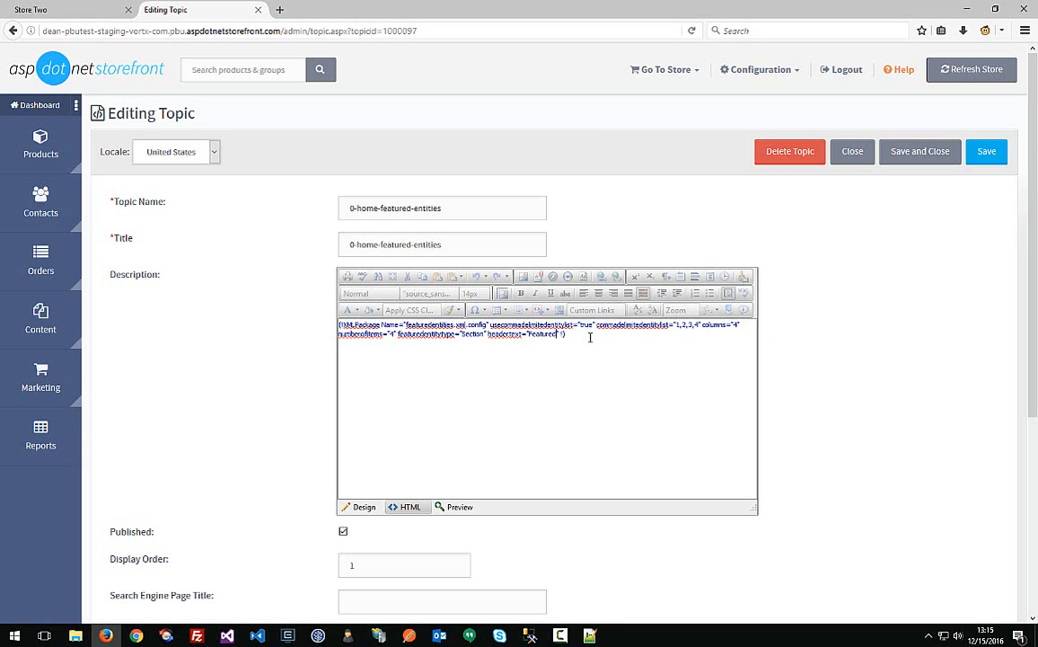
{"action": "type", "text": " Sections"}
Save the topic and reload the storefront home page to check the featured entities area
{"action": "left_click", "coordinate": [986, 168]}
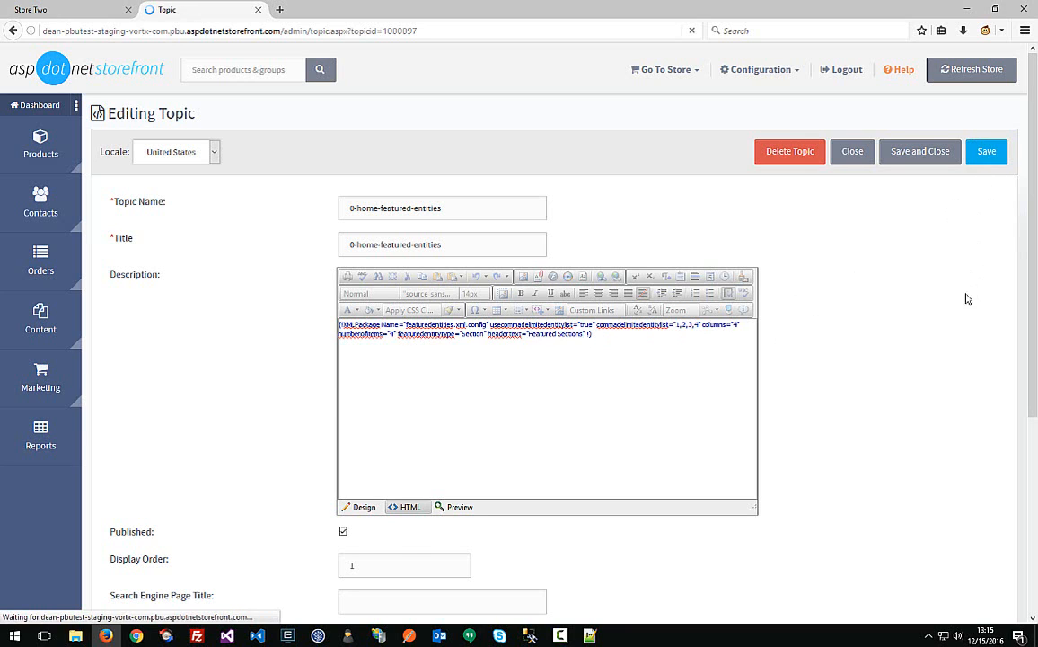
{"action": "left_click", "coordinate": [79, 6]}
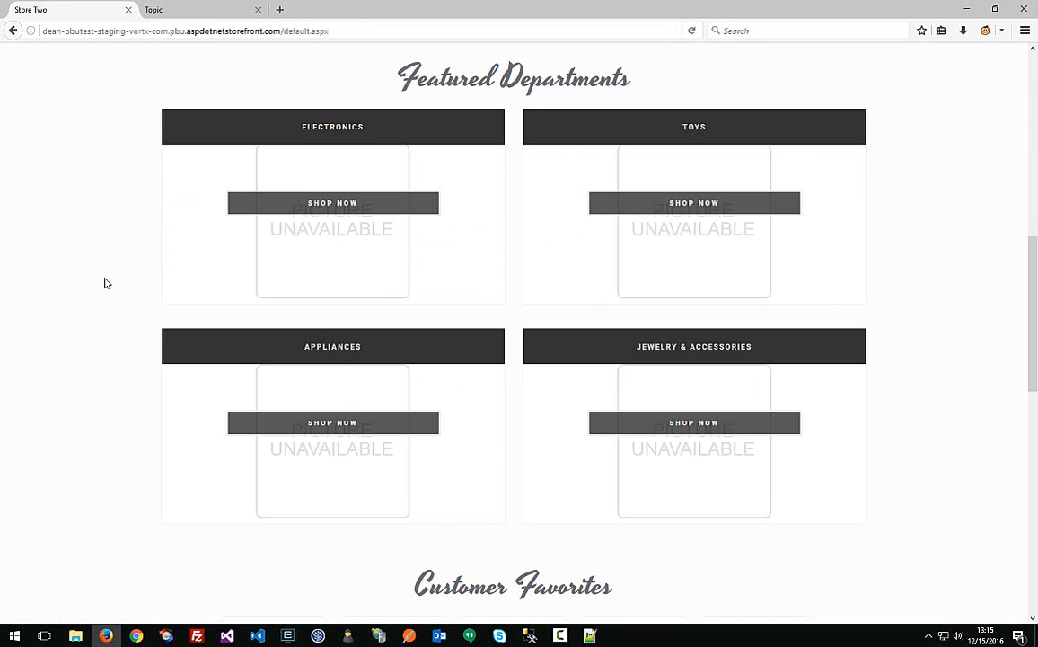
{"action": "key", "text": "F5"}
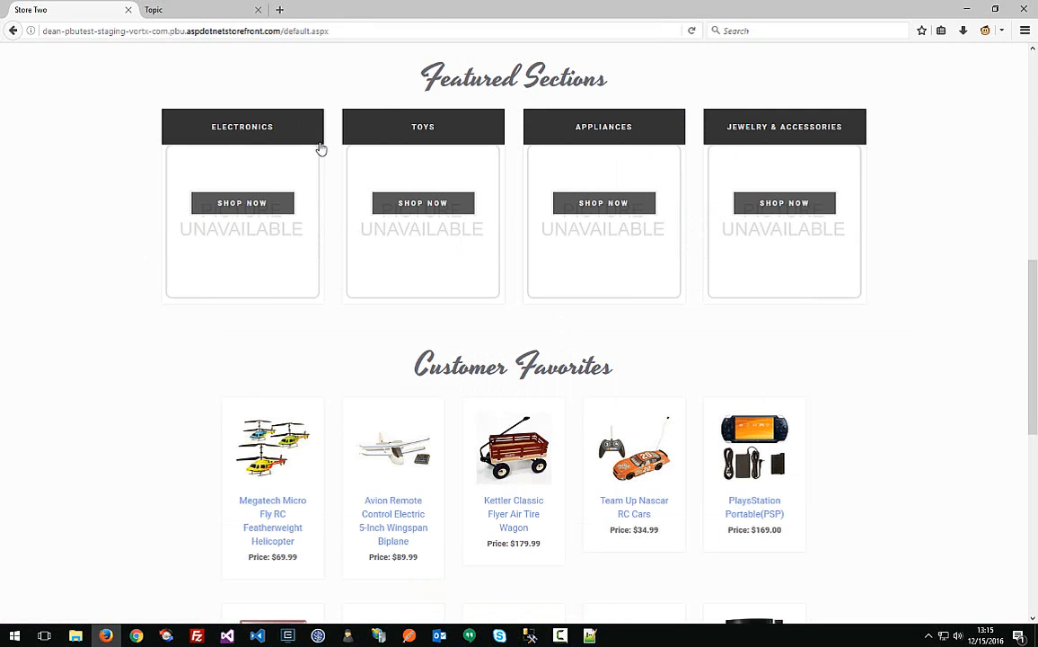
Examine the "Featured Sections" heading and its section tiles on the storefront home page
{"action": "left_click_drag", "start_coordinate": [420, 72], "coordinate": [620, 94]}
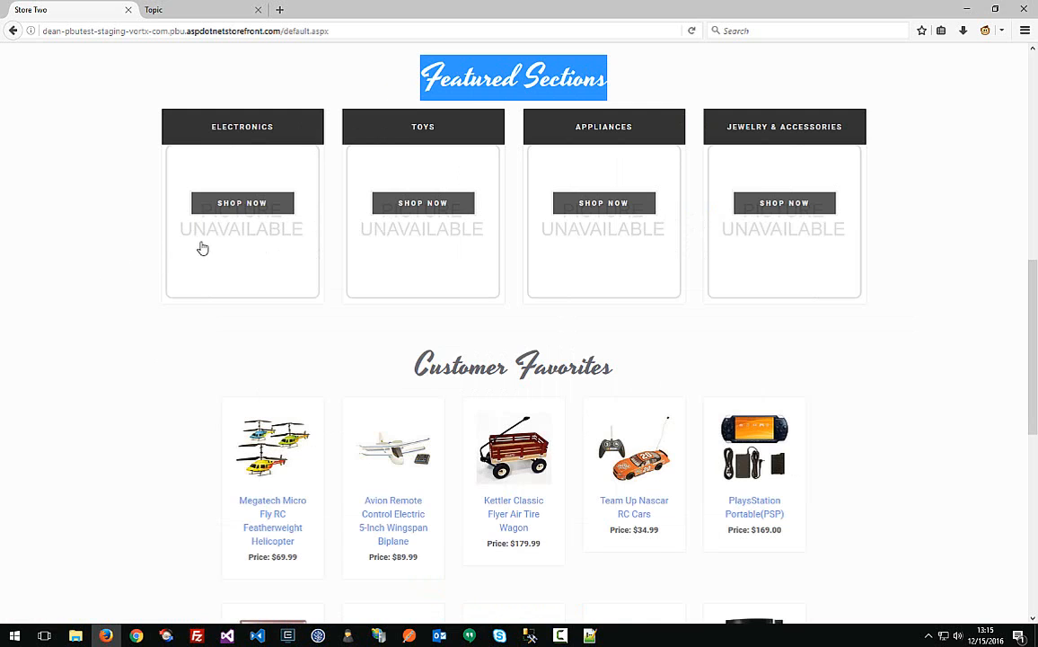
{"action": "left_click", "coordinate": [933, 225]}
{"action": "scroll", "coordinate": [935, 241], "scroll_direction": "up", "scroll_amount": 2}
{"action": "scroll", "coordinate": [934, 241], "scroll_direction": "up", "scroll_amount": 3}
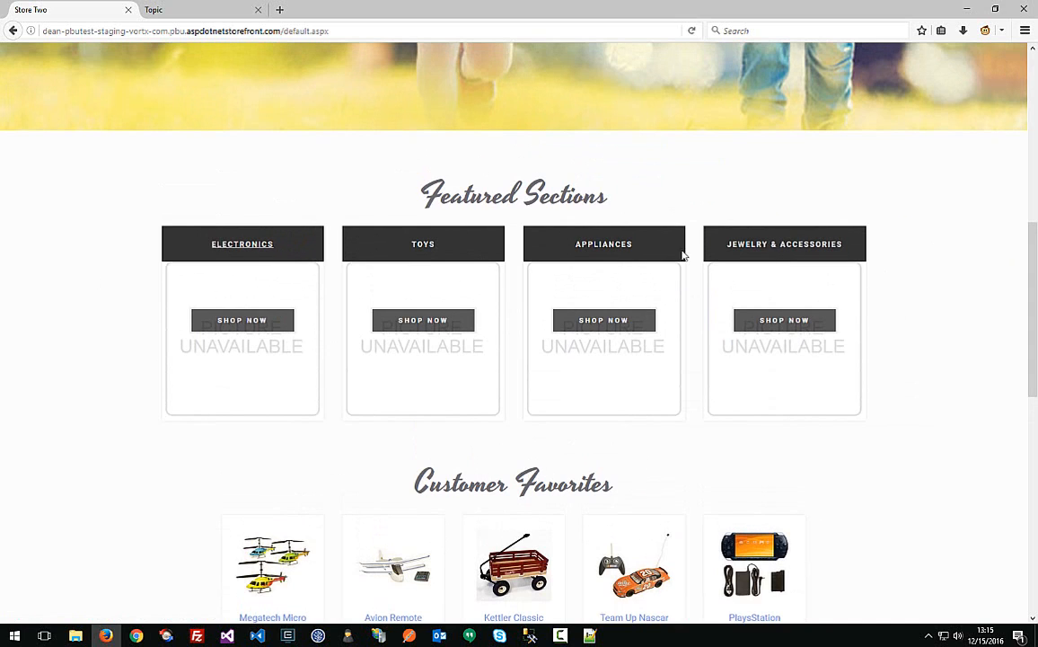
Return to the topic and set the headertext parameter to "Featured Brands" in the description code
{"action": "left_click", "coordinate": [219, 10]}
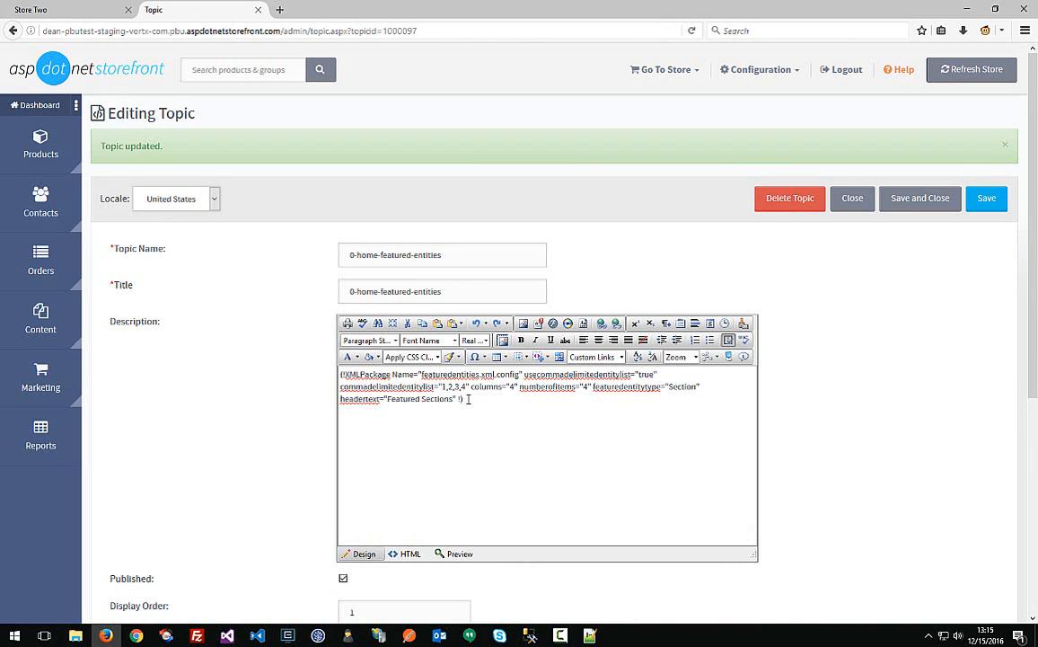
{"action": "left_click_drag", "start_coordinate": [452, 398], "coordinate": [420, 398]}
{"action": "type", "text": "Brands"}
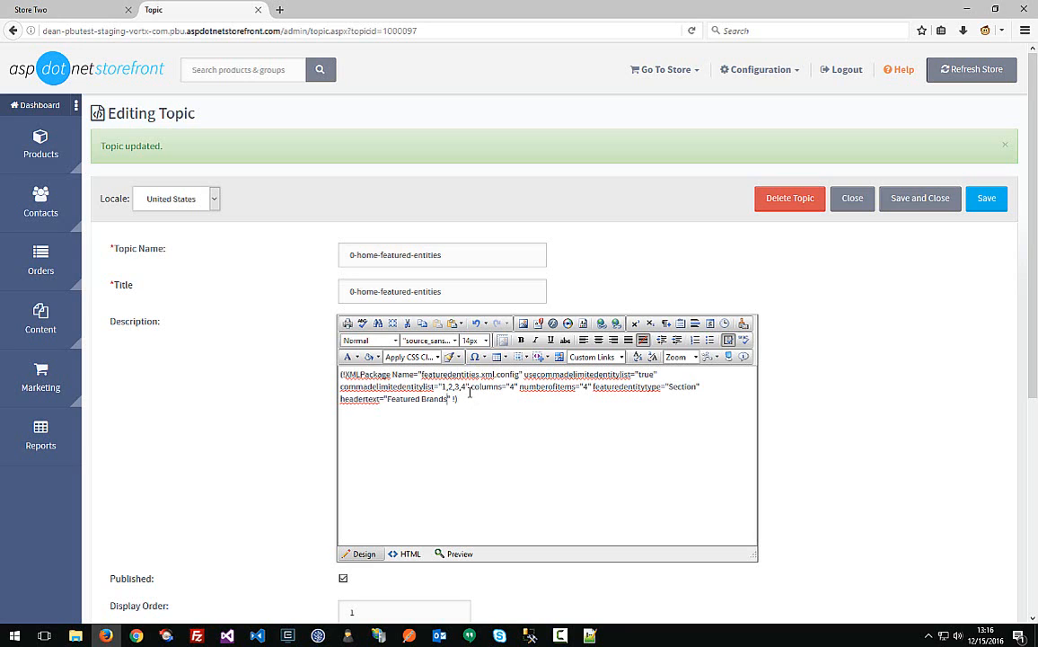
Open the product groups in a separate tab and show the list of manufacturers with their IDs
{"action": "left_click", "coordinate": [41, 158]}
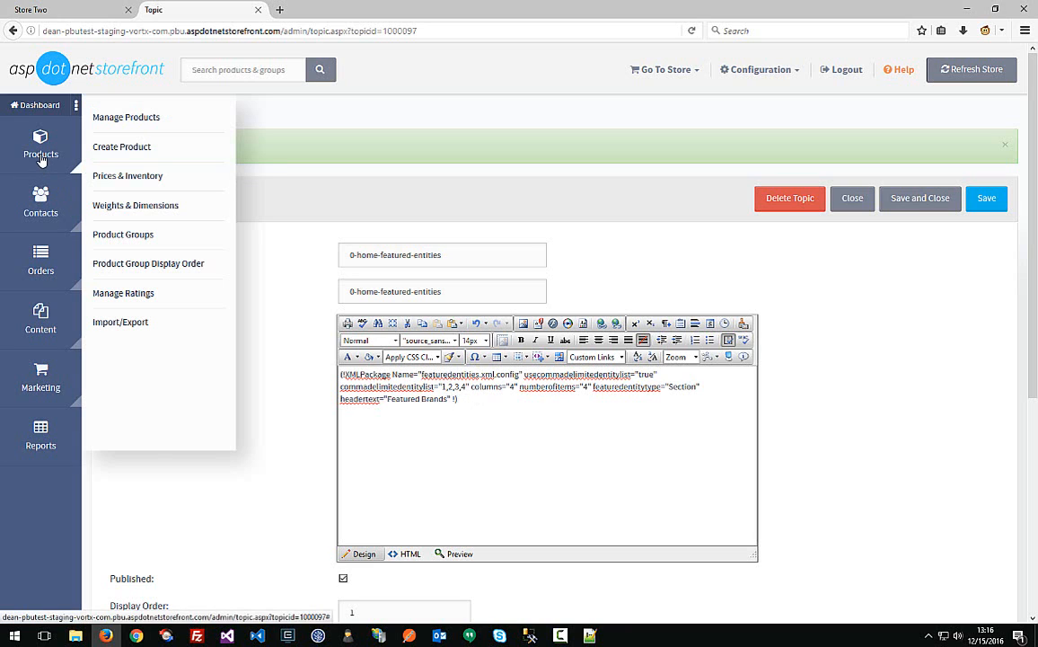
{"action": "left_click", "coordinate": [130, 234]}
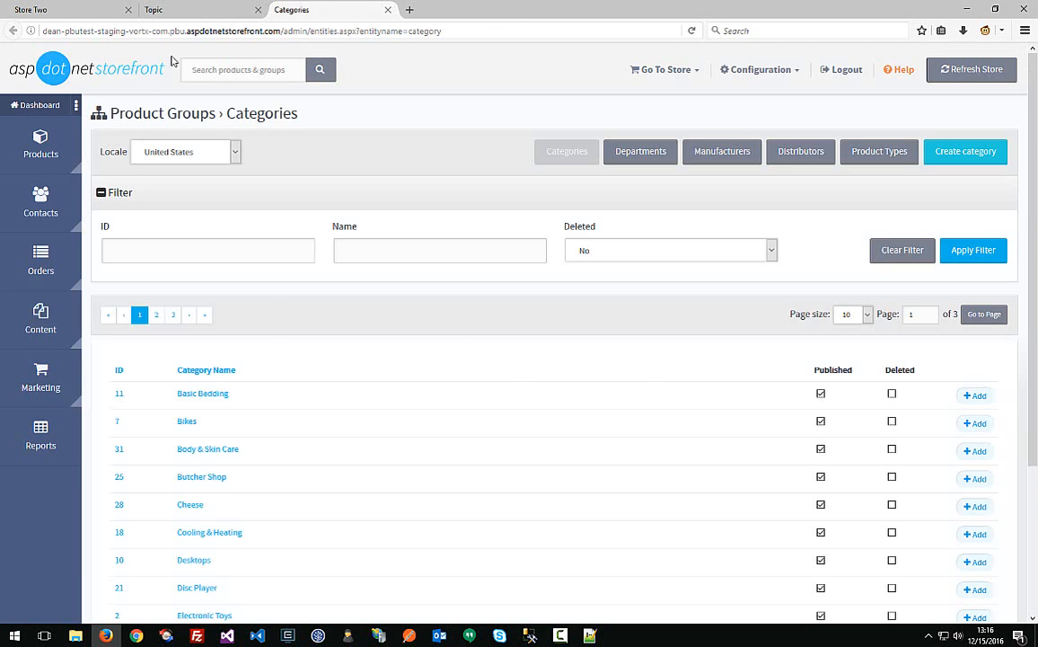
{"action": "left_click", "coordinate": [189, 7]}
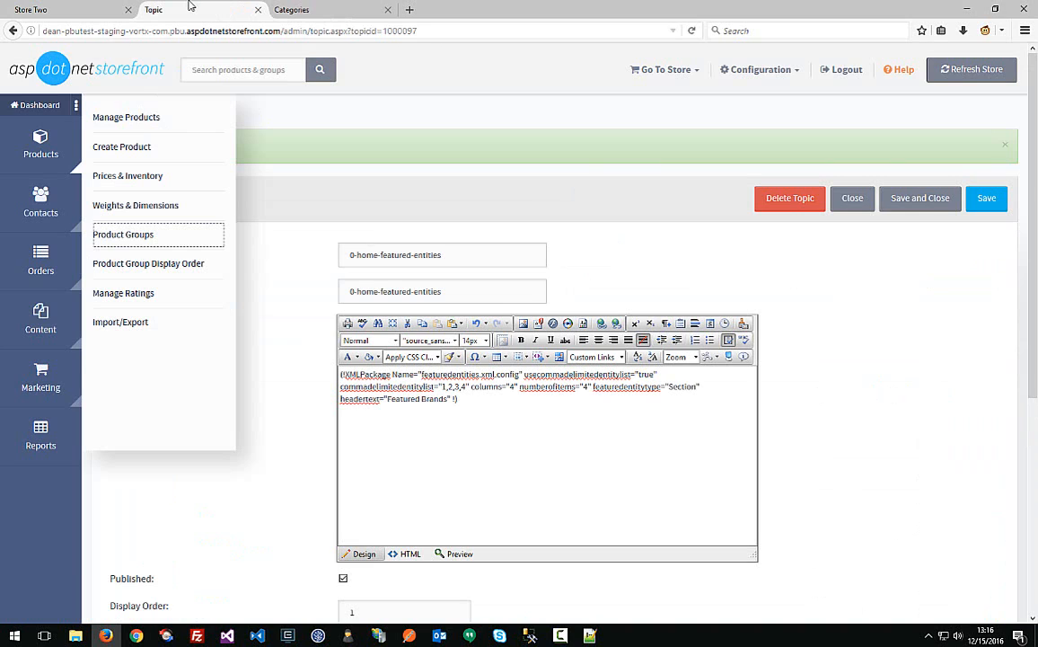
{"action": "left_click", "coordinate": [296, 9]}
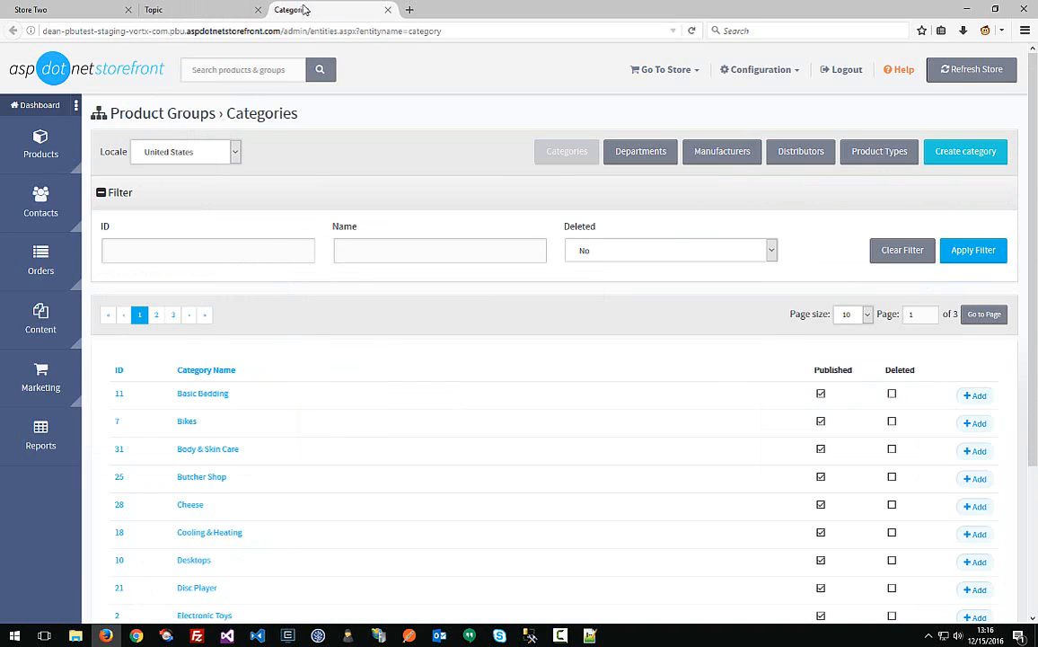
{"action": "left_click", "coordinate": [722, 152]}
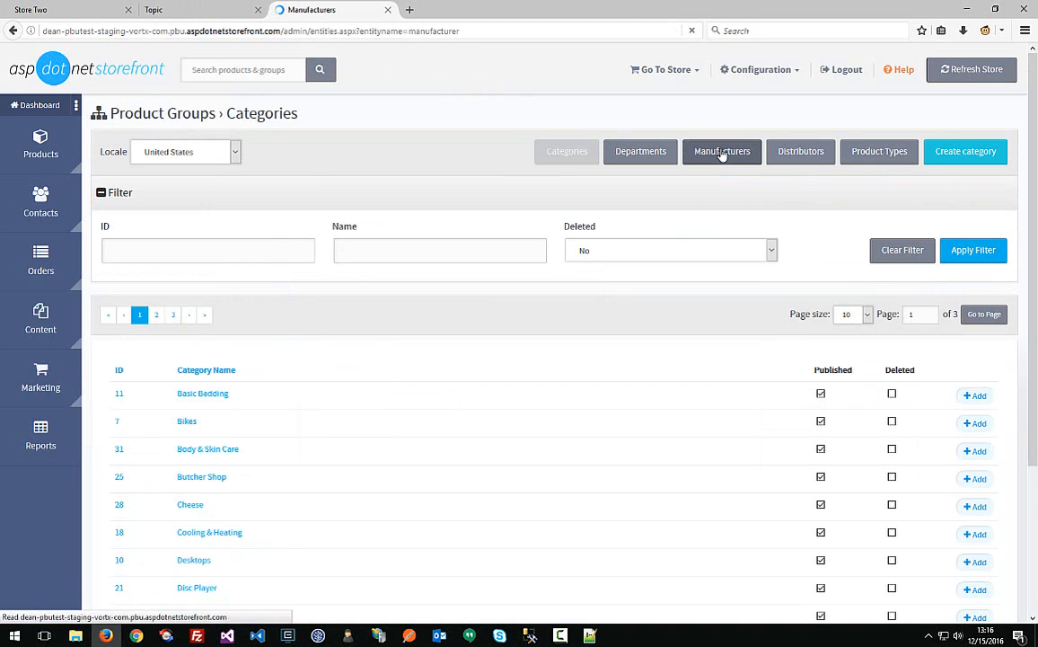
{"action": "scroll", "coordinate": [436, 251], "scroll_direction": "down", "scroll_amount": 1}
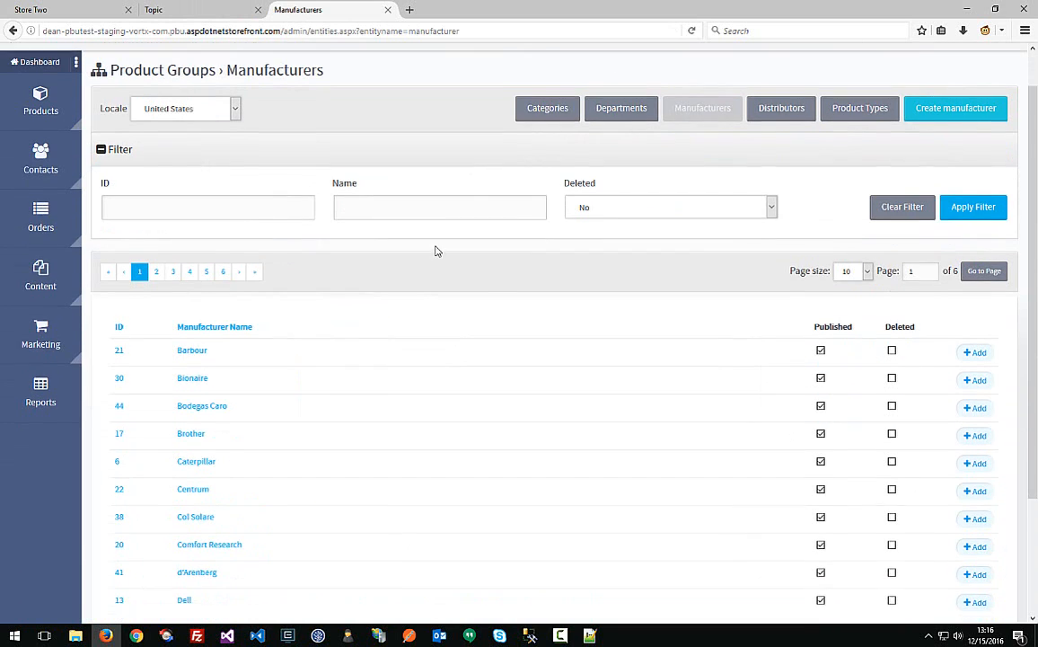
{"action": "scroll", "coordinate": [435, 251], "scroll_direction": "down", "scroll_amount": 3}
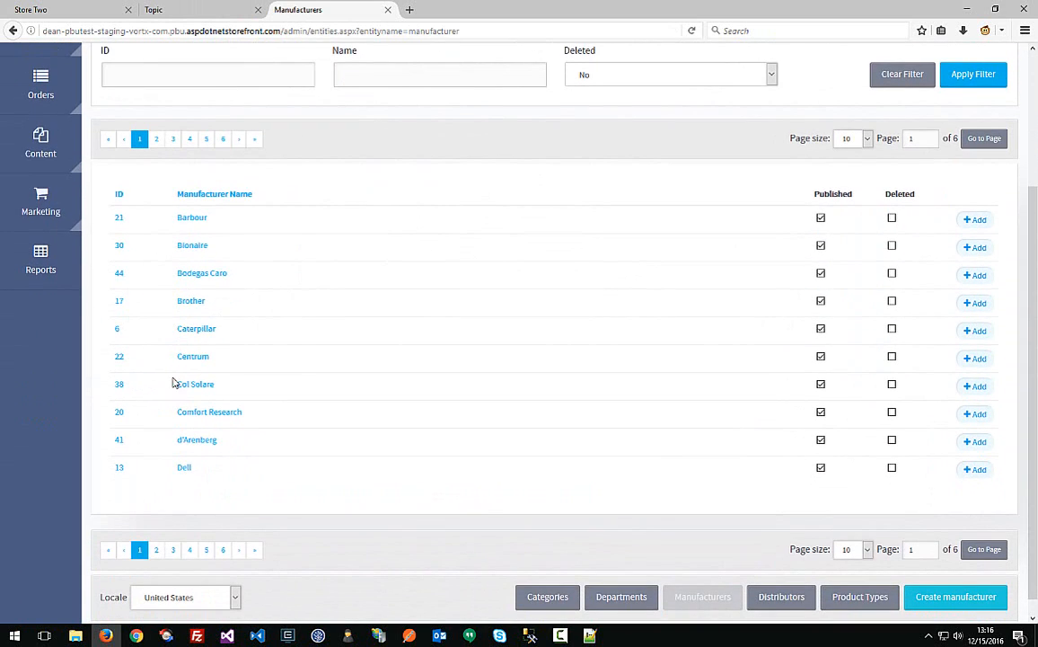
Replace the first commadelimitedentitylist ID with Barbour's manufacturer ID, 21, in the topic description's HTML source
{"action": "double_click", "coordinate": [119, 217]}
{"action": "key", "text": "ctrl+shift+Tab"}
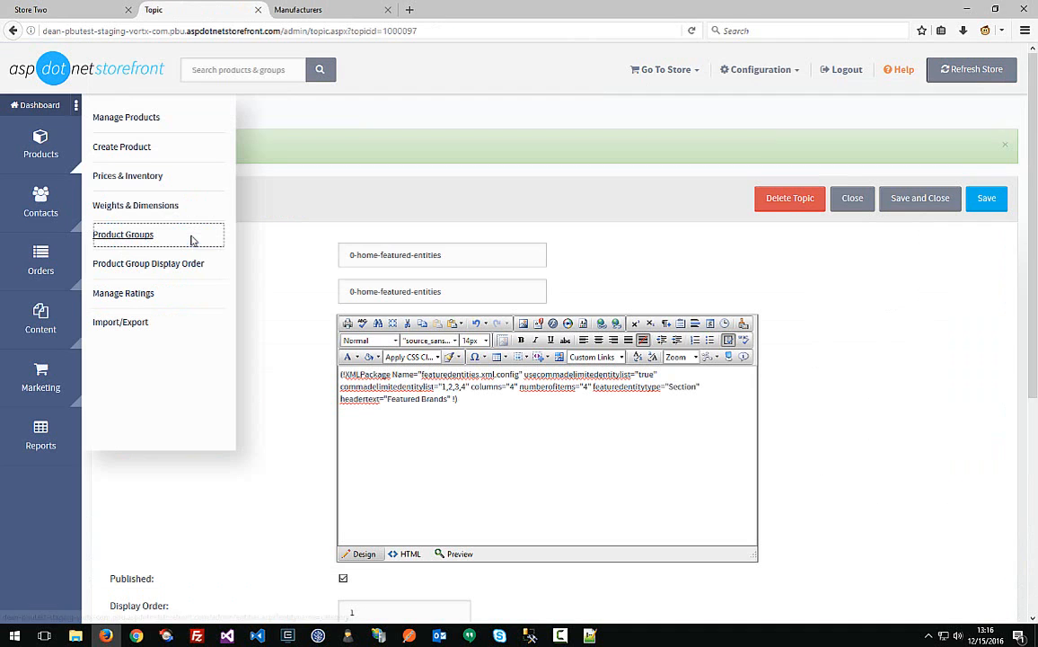
{"action": "double_click", "coordinate": [443, 386]}
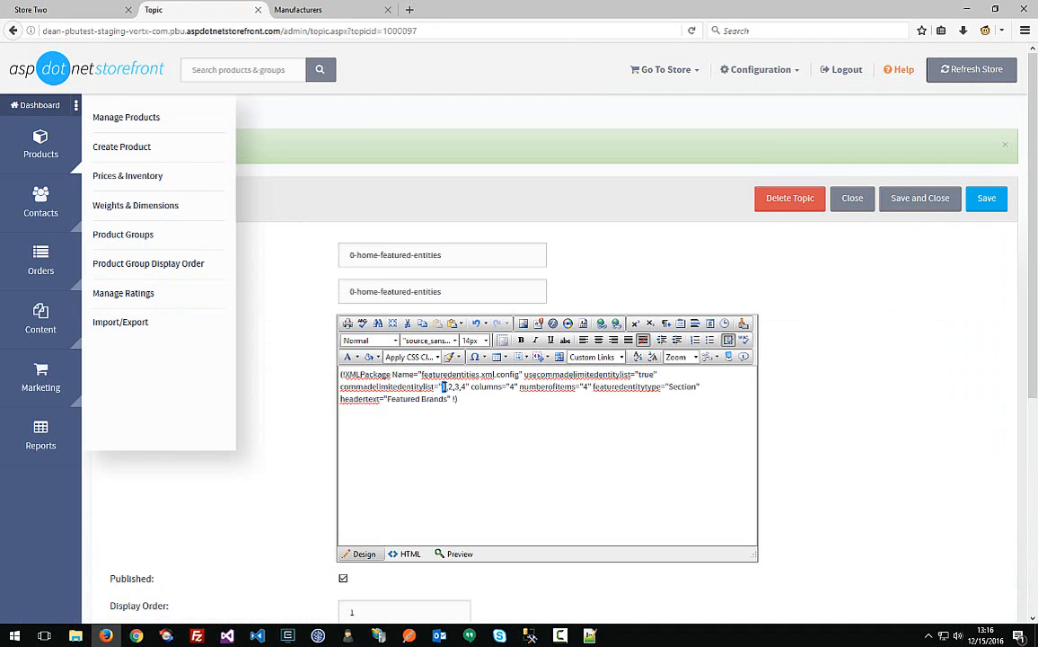
{"action": "type", "text": "21"}
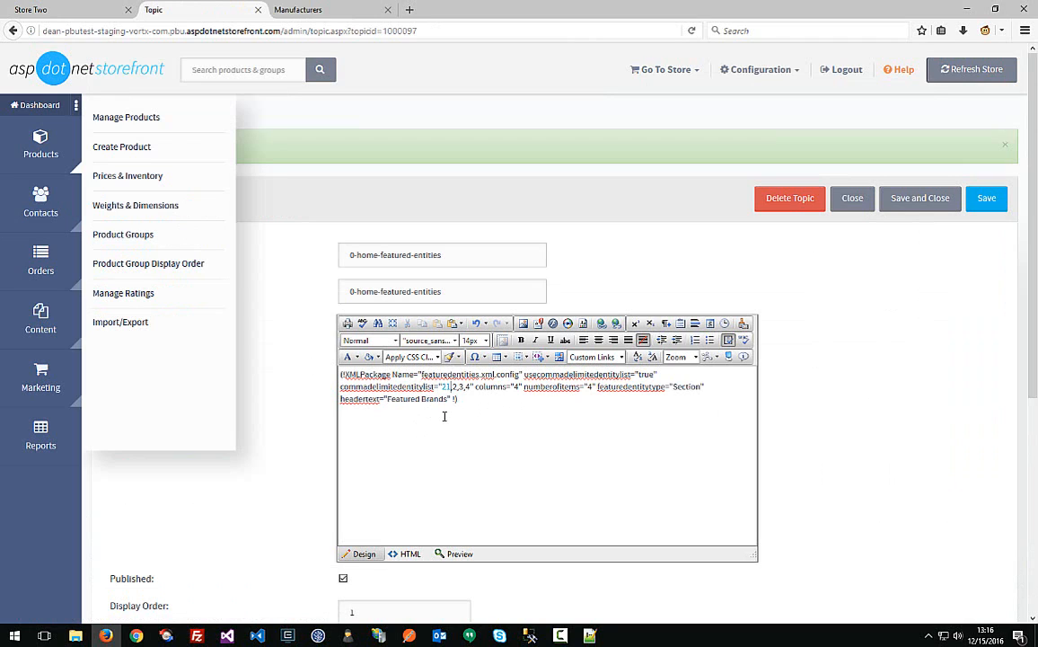
{"action": "left_click", "coordinate": [404, 553]}
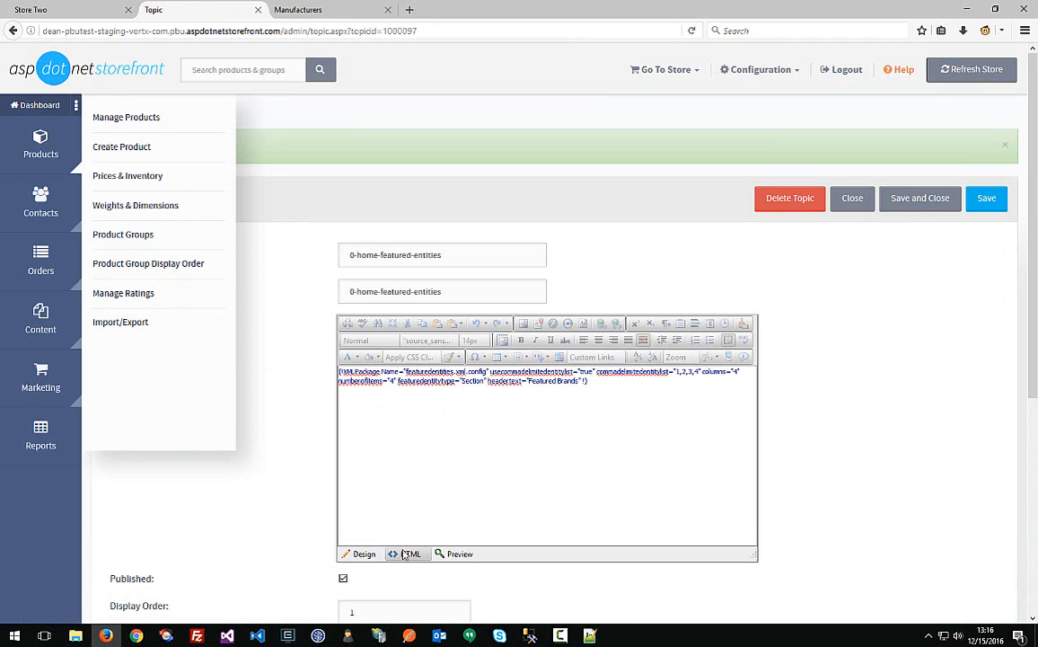
{"action": "double_click", "coordinate": [678, 371]}
{"action": "type", "text": "2"}
Replace the second commadelimitedentitylist ID with Caterpillar's manufacturer ID, 6
{"action": "key", "text": "ctrl+Tab"}
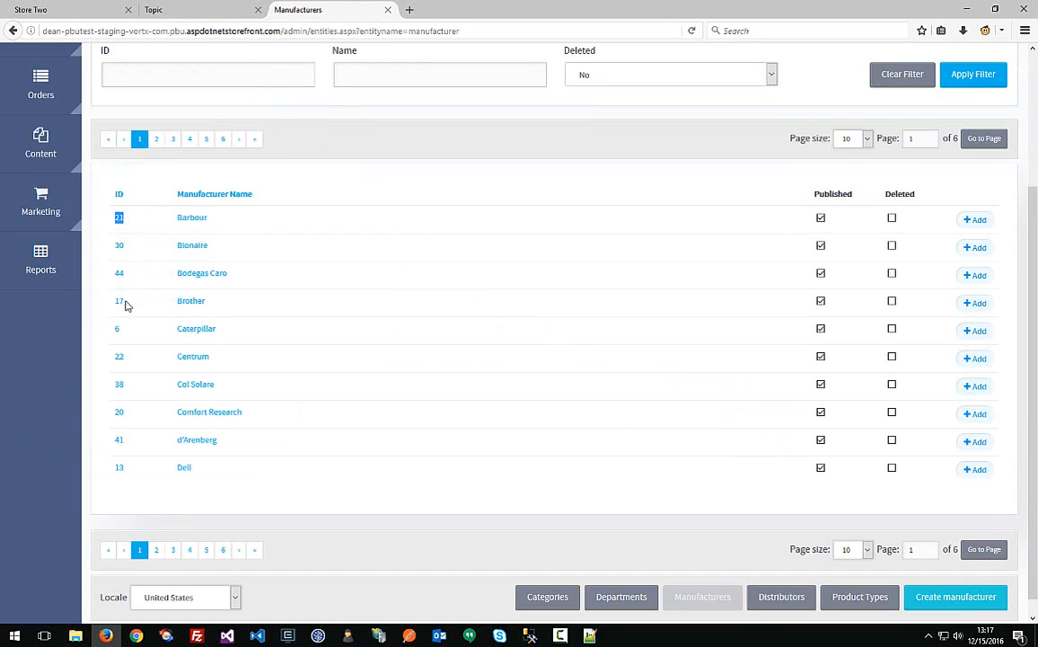
{"action": "left_click_drag", "start_coordinate": [126, 301], "coordinate": [113, 332]}
{"action": "left_click", "coordinate": [122, 335]}
{"action": "key", "text": "ctrl+shift+Tab"}
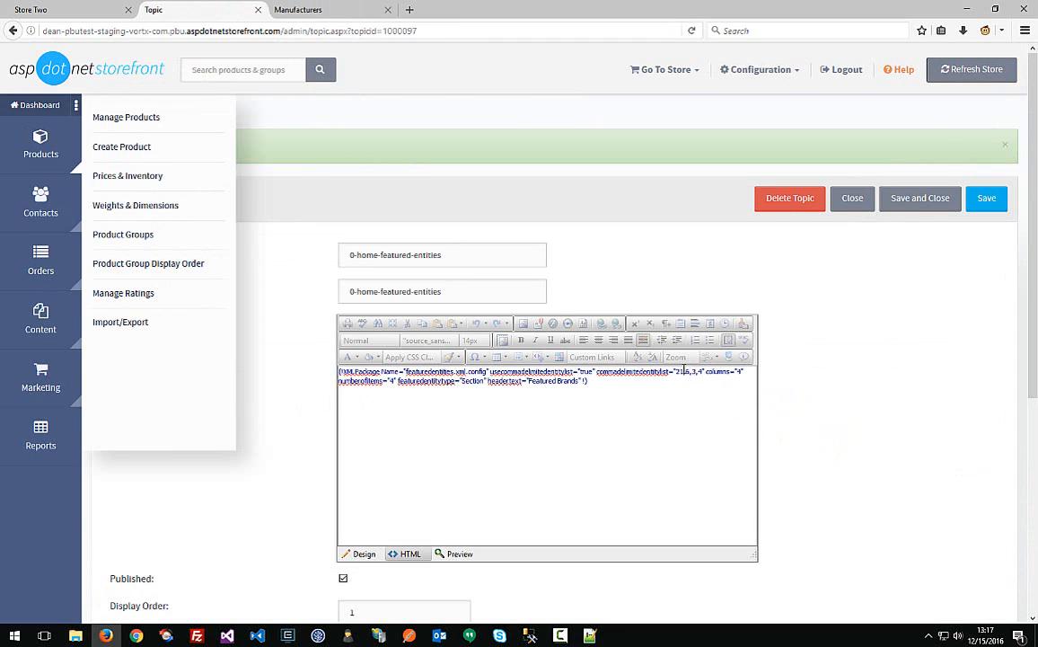
Copy Col Solare's manufacturer ID, 38, over the third ID in commadelimitedentitylist
{"action": "key", "text": "ctrl+Tab"}
{"action": "left_click_drag", "start_coordinate": [132, 387], "coordinate": [115, 388]}
{"action": "key", "text": "ctrl+c"}
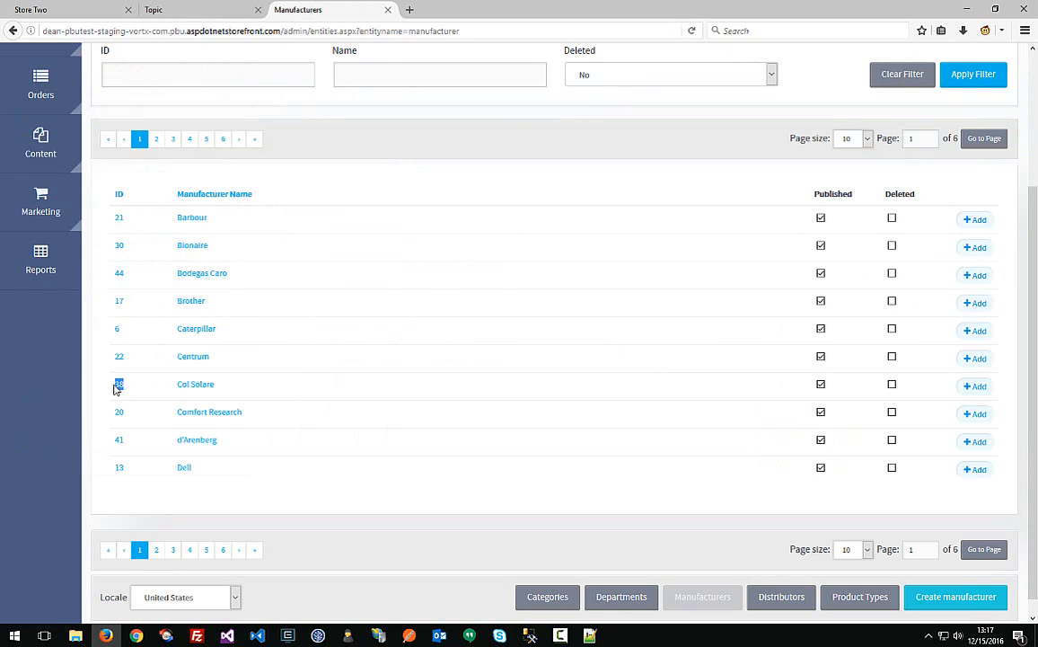
{"action": "key", "text": "ctrl+shift+Tab"}
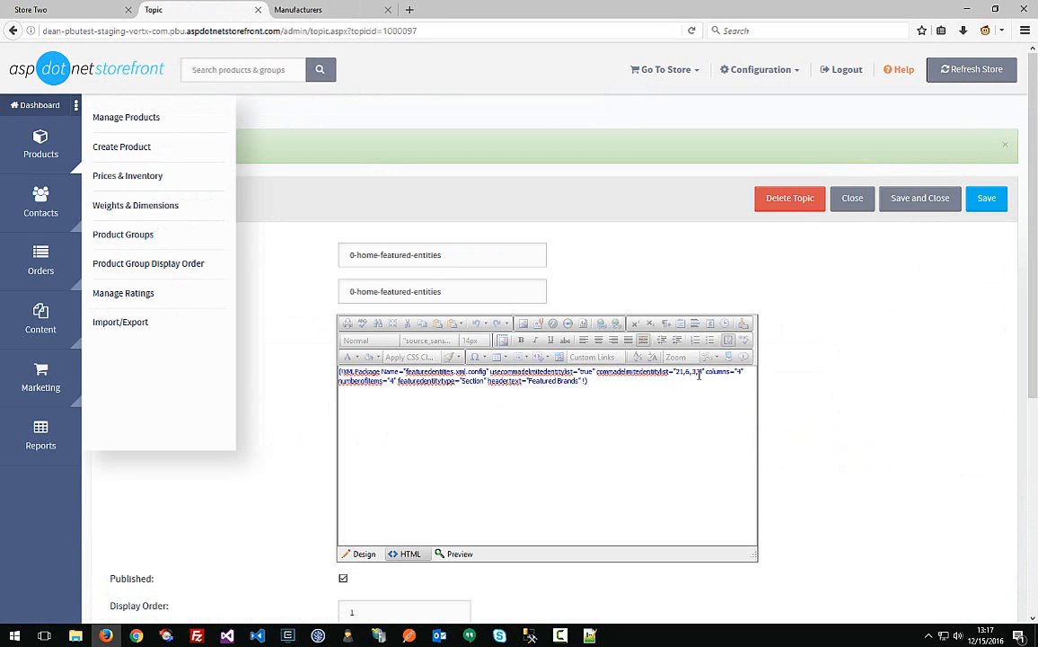
{"action": "key", "text": "ctrl+v"}
Copy Comfort Research's manufacturer ID, 20, over the fourth ID in commadelimitedentitylist
{"action": "key", "text": "ctrl+Tab"}
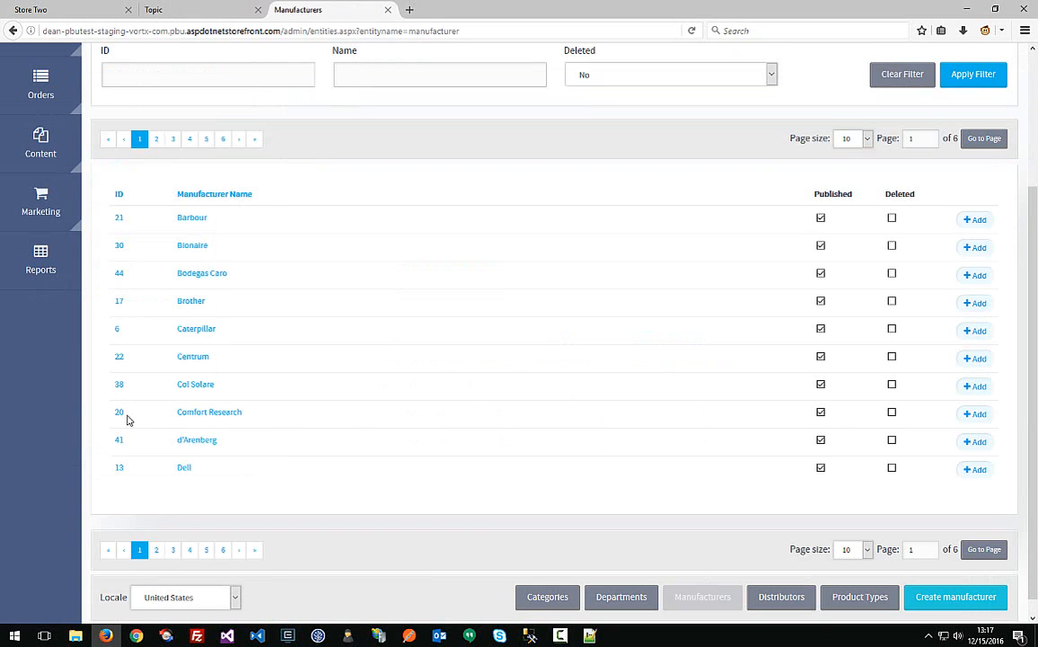
{"action": "double_click", "coordinate": [118, 419]}
{"action": "key", "text": "ctrl+c"}
{"action": "key", "text": "ctrl+shift+Tab"}
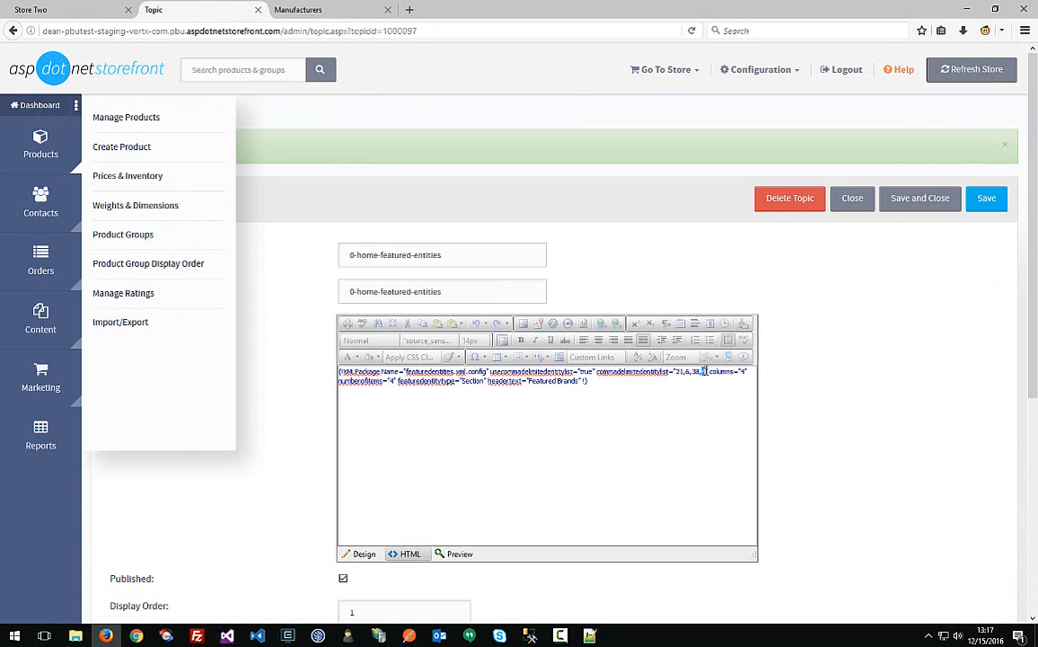
{"action": "key", "text": "ctrl+v"}
Set the featuredentitytype parameter to "Manufacturer" and save the topic
{"action": "double_click", "coordinate": [476, 382]}
{"action": "type", "text": "Man"}
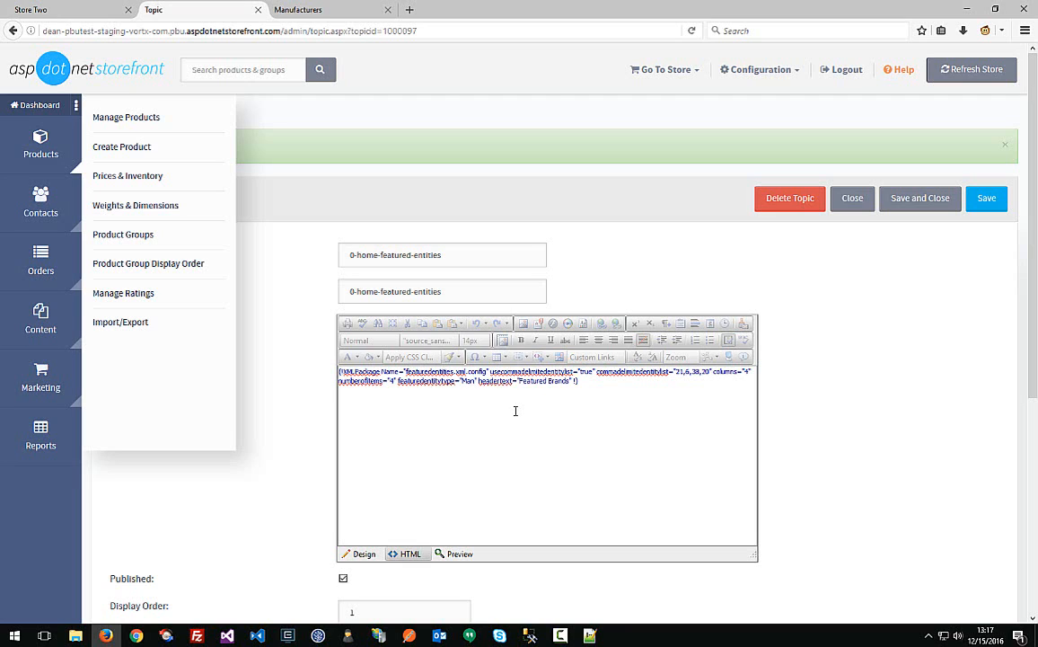
{"action": "type", "text": "ufacture"}
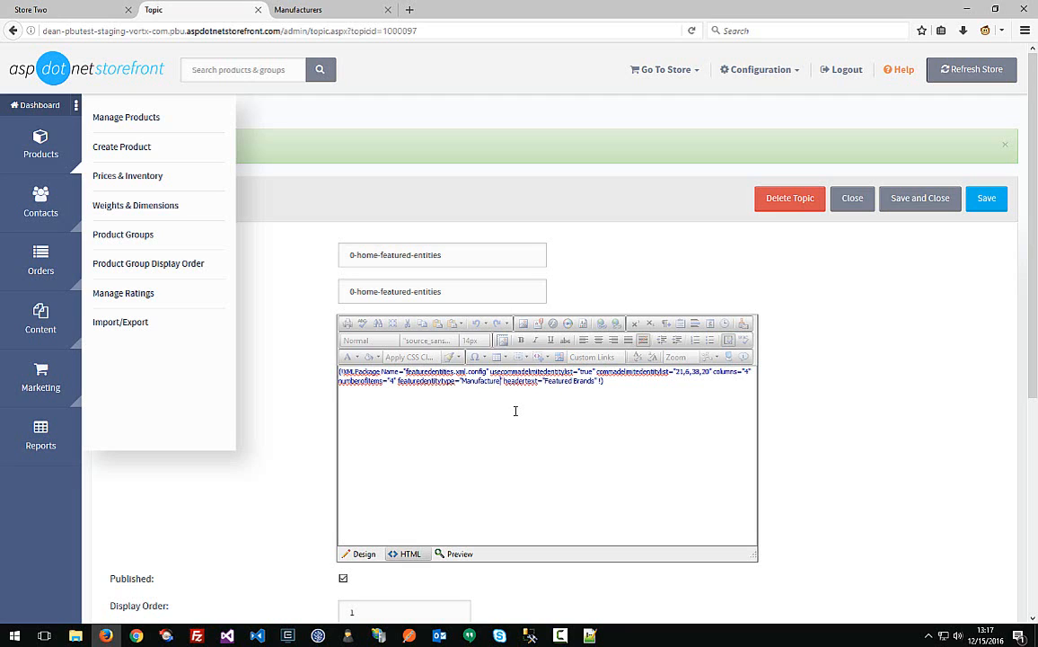
{"action": "type", "text": "r"}
{"action": "left_click", "coordinate": [987, 197]}
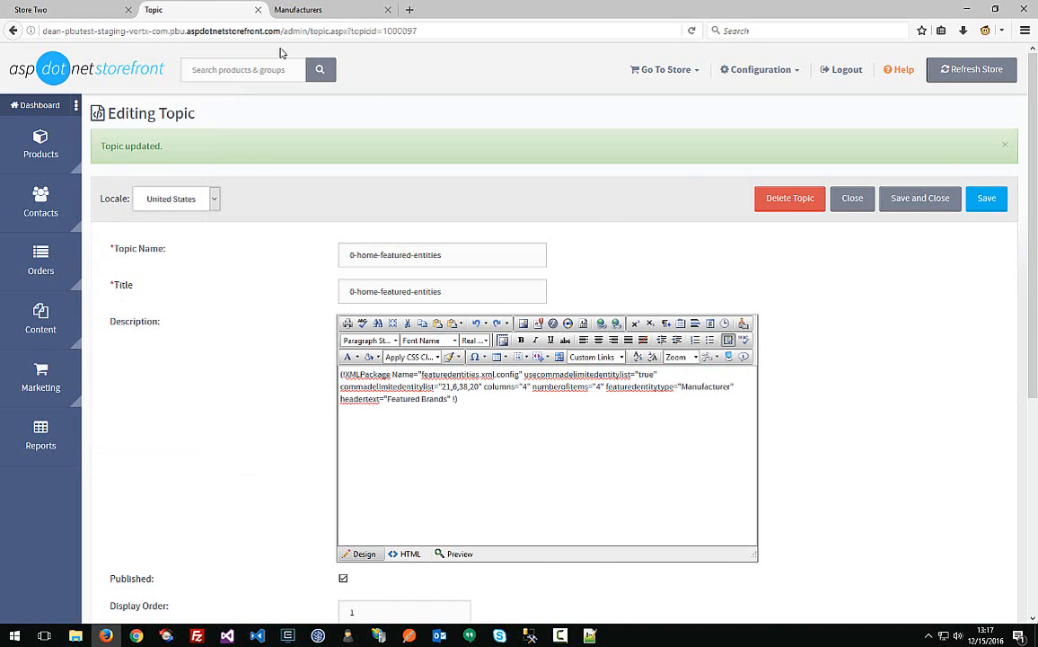
Check the featured brands on the reloaded storefront home page, open the Caterpillar brand page and return to the home page
{"action": "left_click", "coordinate": [115, 10]}
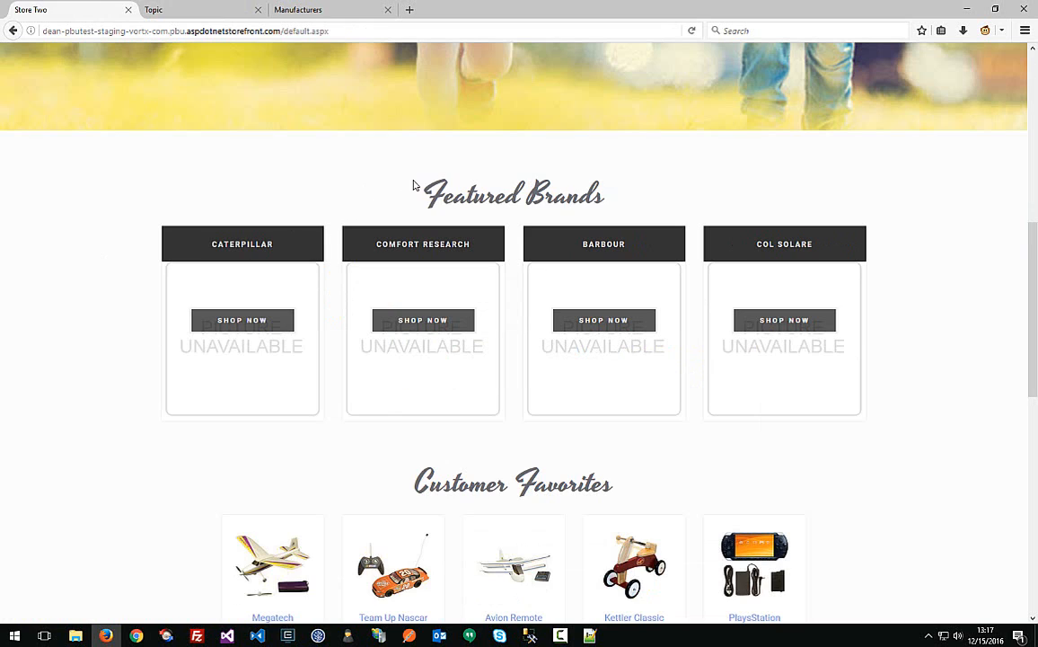
{"action": "left_click_drag", "start_coordinate": [412, 185], "coordinate": [649, 205]}
{"action": "left_click", "coordinate": [650, 205]}
{"action": "left_click", "coordinate": [240, 249]}
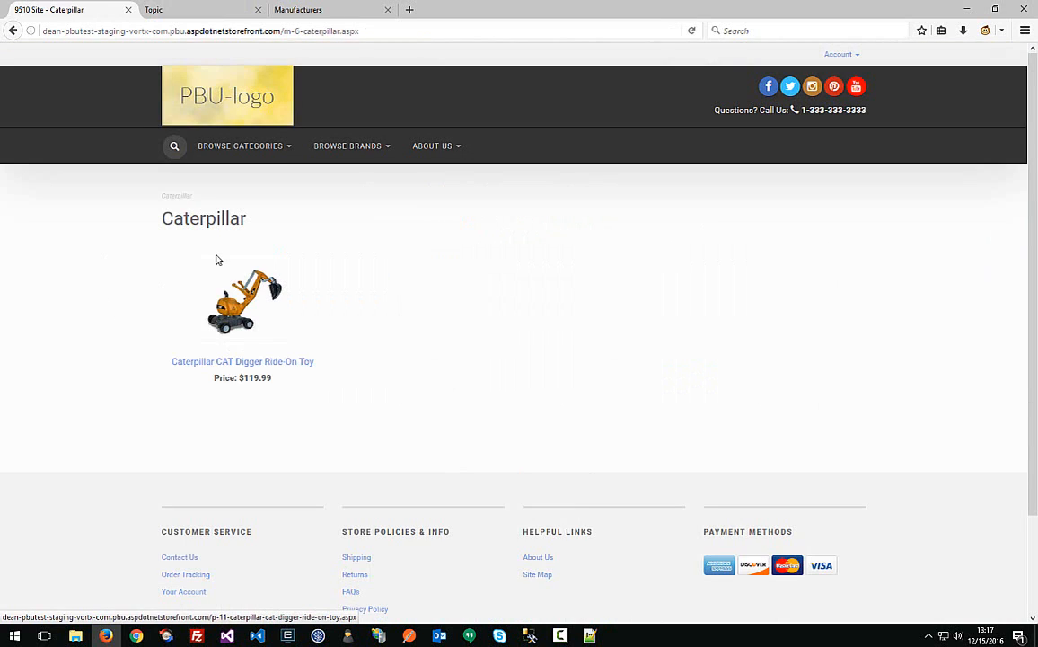
{"action": "key", "text": "alt+Left"}
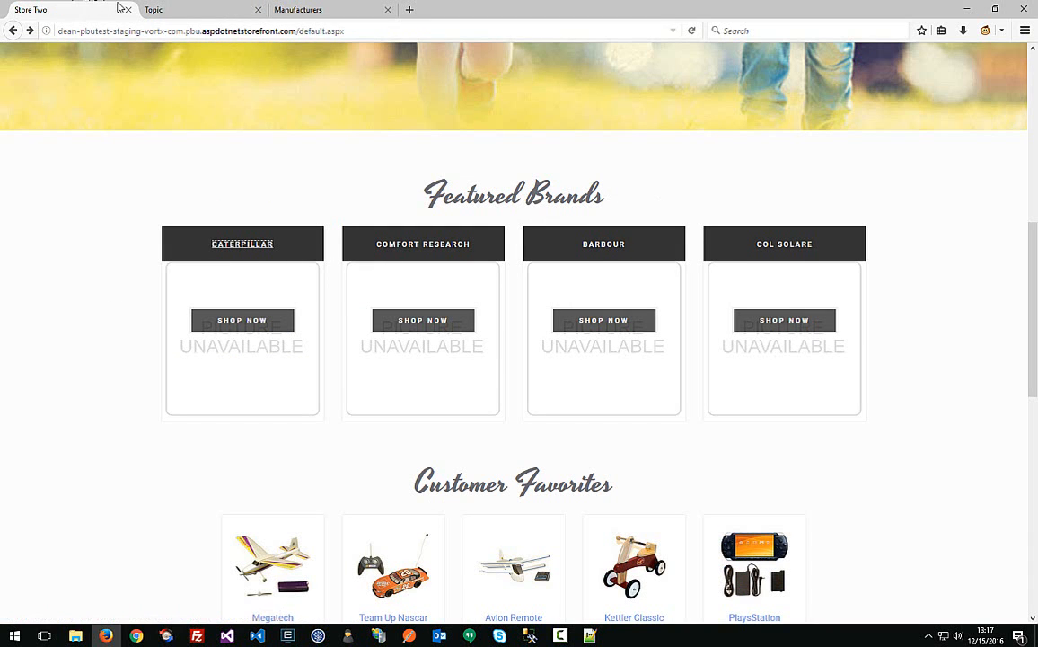
Return to the topic and review the manufacturer IDs listed in commadelimitedentitylist
{"action": "left_click", "coordinate": [170, 10]}
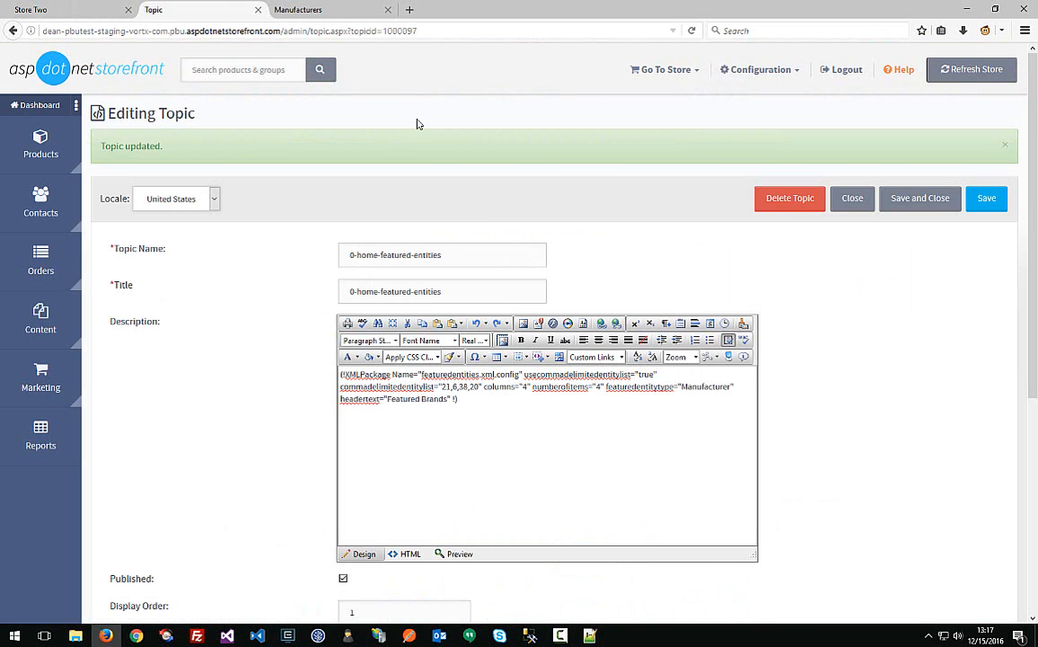
{"action": "left_click", "coordinate": [451, 387]}
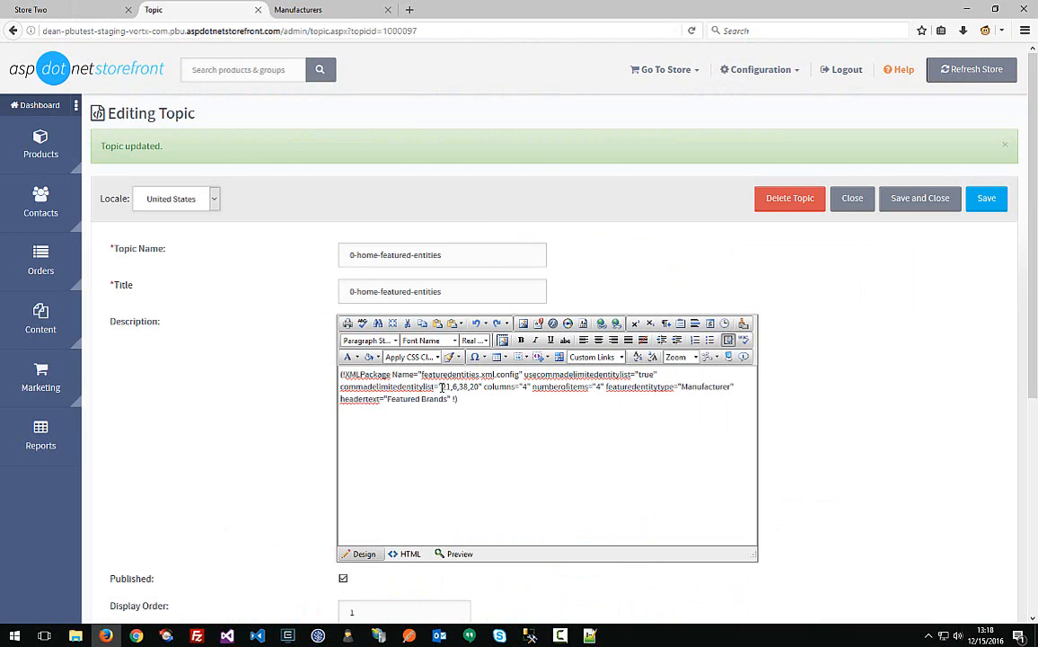
{"action": "left_click", "coordinate": [482, 387]}
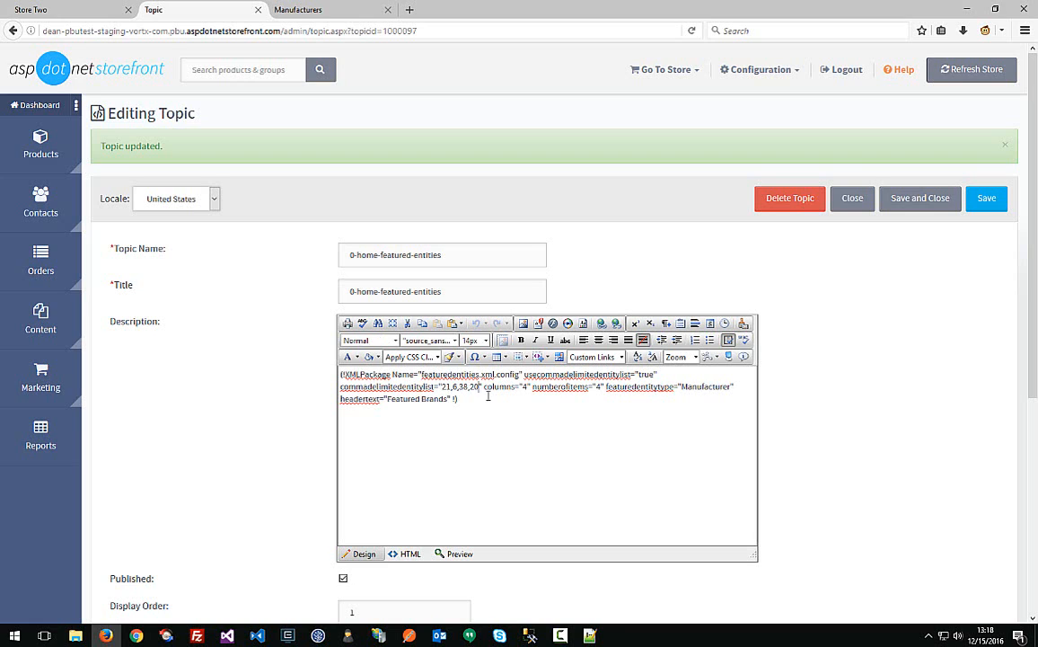
Append d'Arenberg's manufacturer ID, 41, to the end of commadelimitedentitylist in the description's HTML source
{"action": "left_click", "coordinate": [354, 13]}
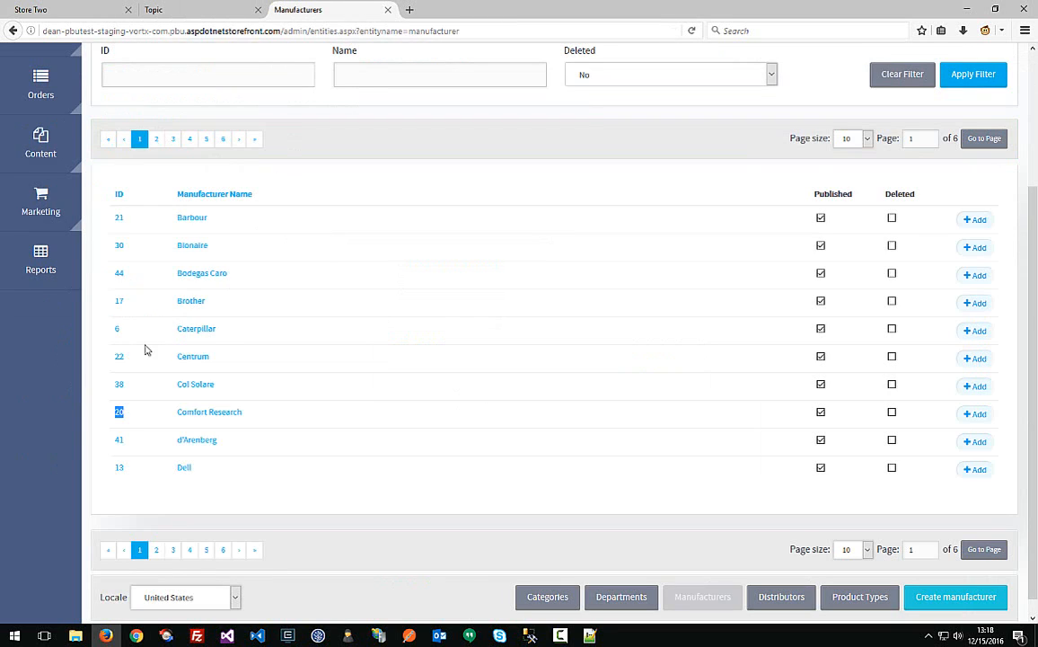
{"action": "double_click", "coordinate": [118, 440]}
{"action": "key", "text": "ctrl+c"}
{"action": "key", "text": "ctrl+shift+Tab"}
{"action": "left_click", "coordinate": [480, 387]}
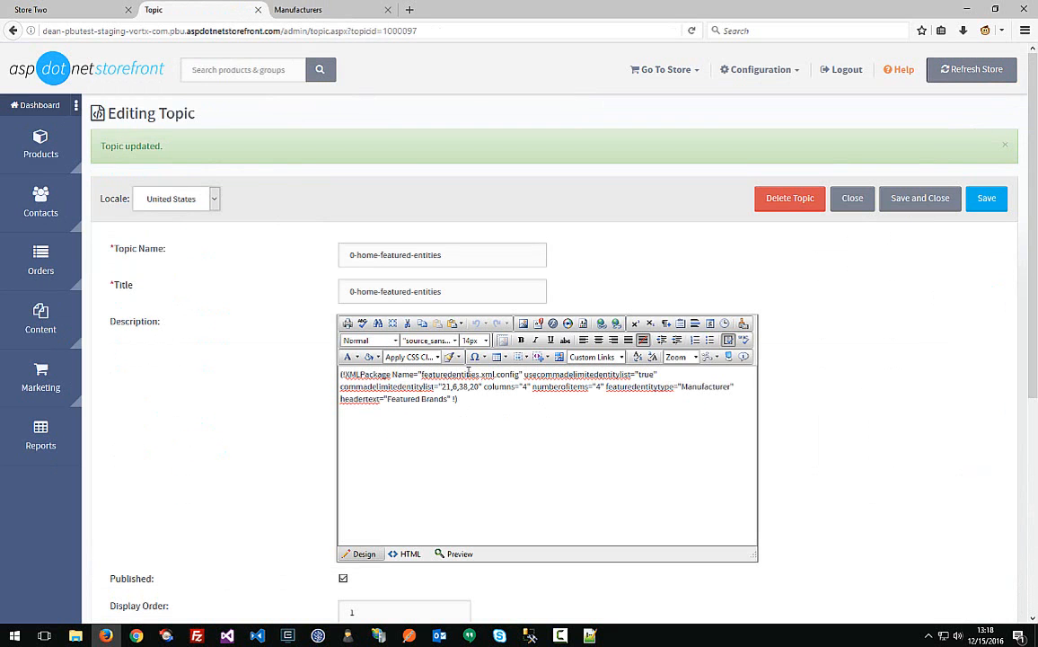
{"action": "type", "text": ","}
{"action": "key", "text": "ctrl+v"}
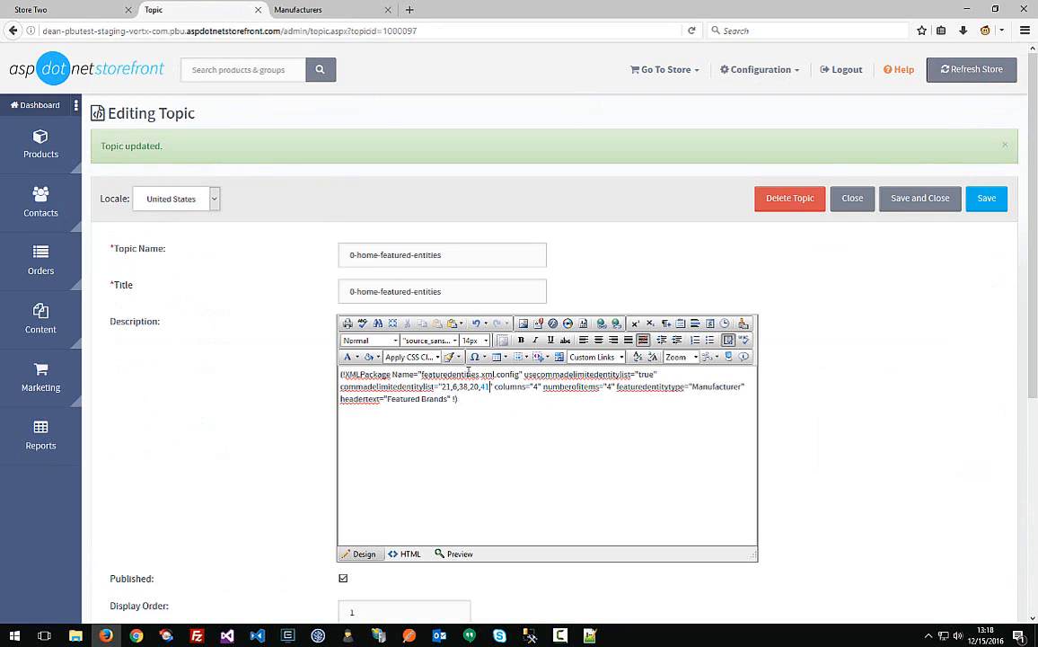
{"action": "left_click", "coordinate": [413, 555]}
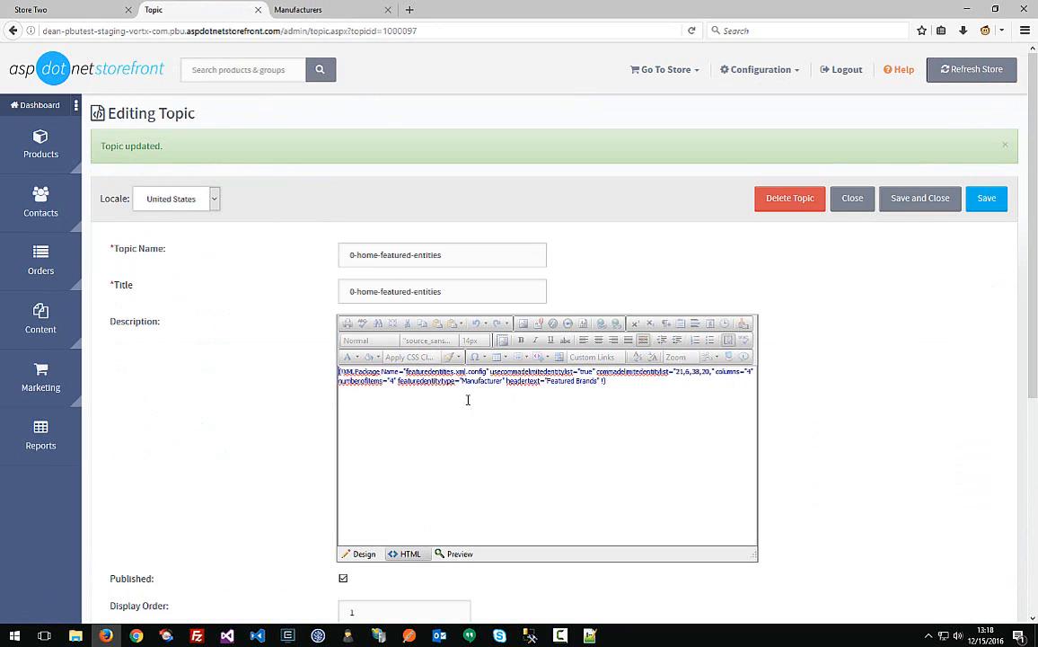
{"action": "left_click", "coordinate": [712, 371]}
{"action": "key", "text": "ctrl+v"}
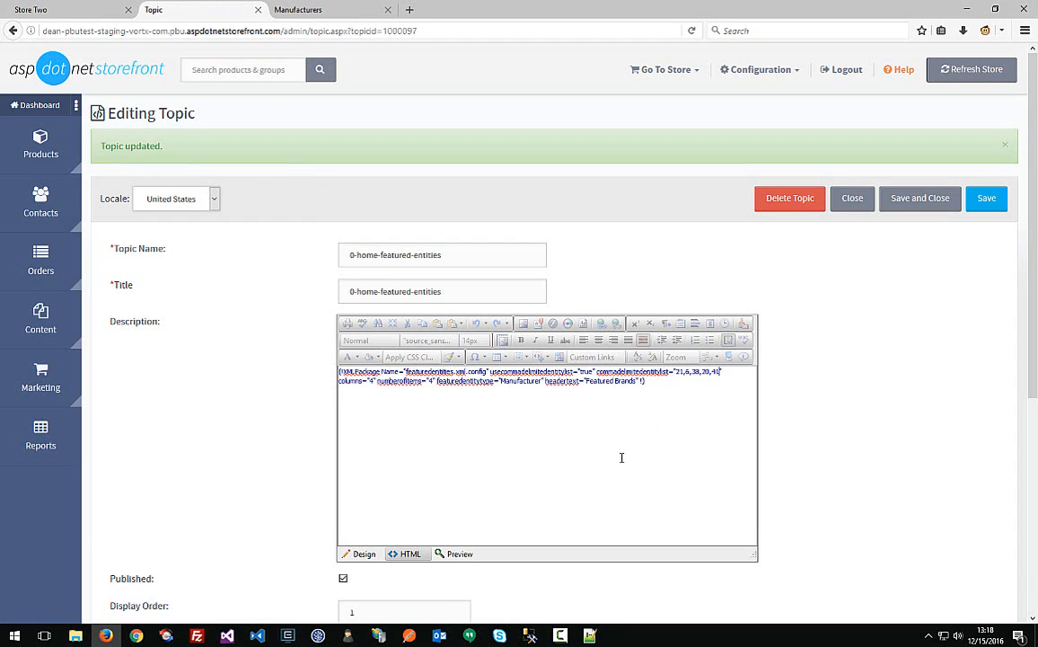
Append Dell's manufacturer ID, 13, to the end of commadelimitedentitylist and save the topic
{"action": "key", "text": "ctrl+Tab"}
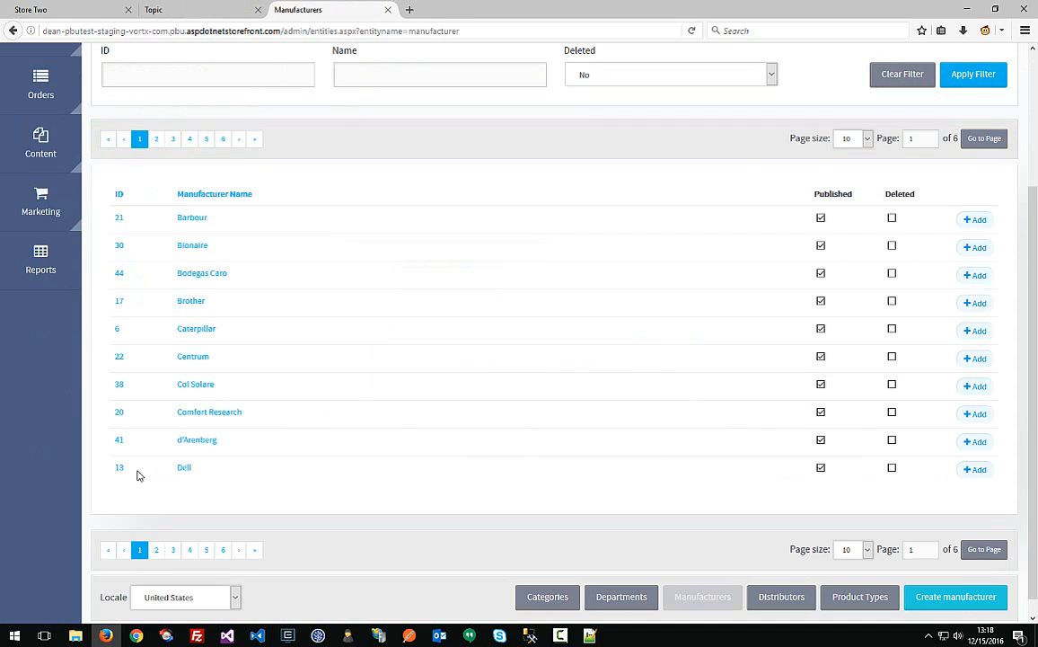
{"action": "double_click", "coordinate": [118, 468]}
{"action": "key", "text": "ctrl+c"}
{"action": "key", "text": "ctrl+shift+Tab"}
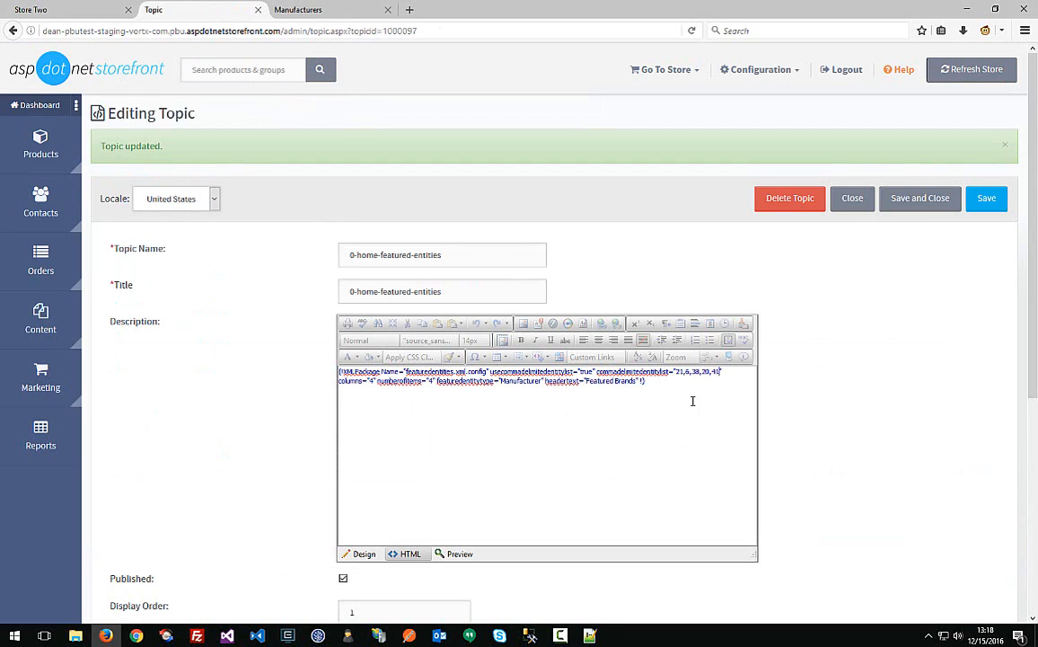
{"action": "type", "text": ","}
{"action": "key", "text": "ctrl+v"}
{"action": "left_click", "coordinate": [987, 198]}
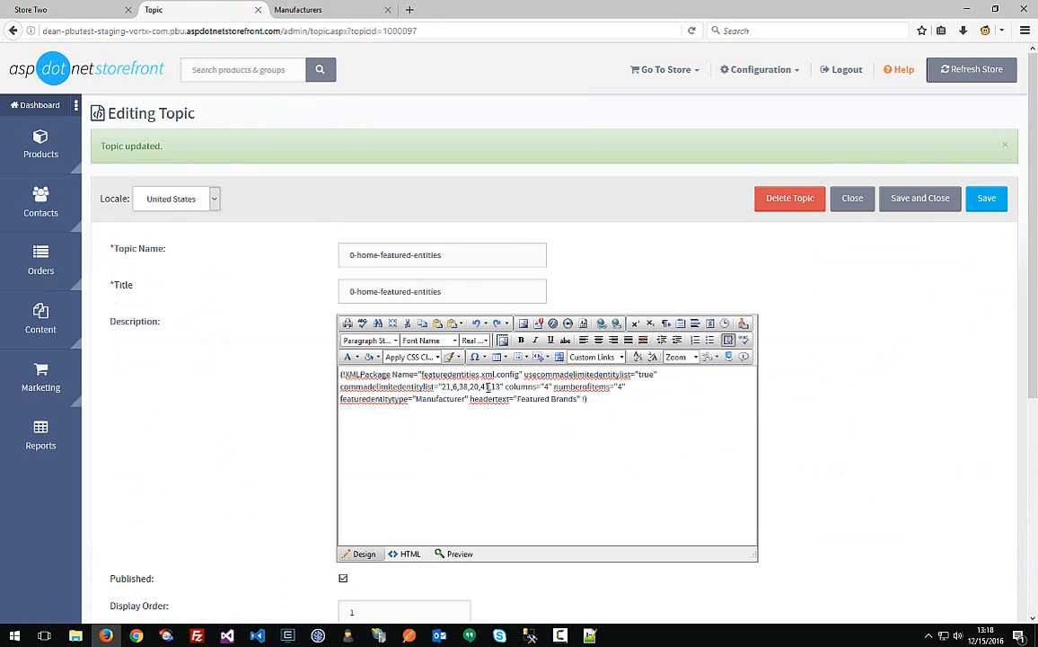
Compare the IDs in commadelimitedentitylist with the manufacturers list, review the numberofitems parameter and save the topic again
{"action": "key", "text": "ctrl+Tab"}
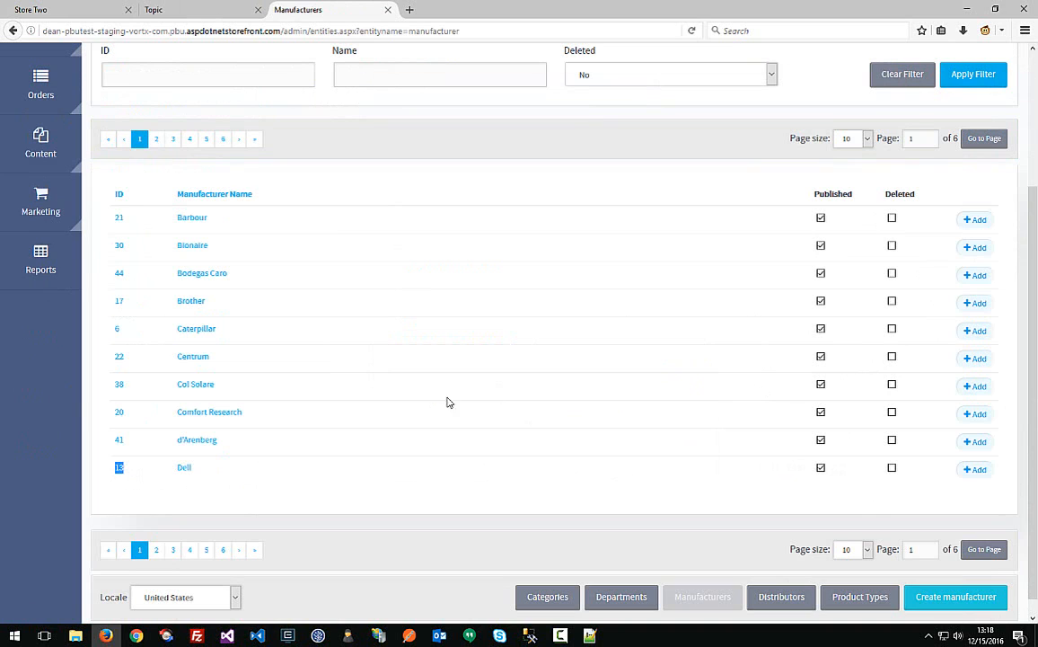
{"action": "key", "text": "ctrl+shift+Tab"}
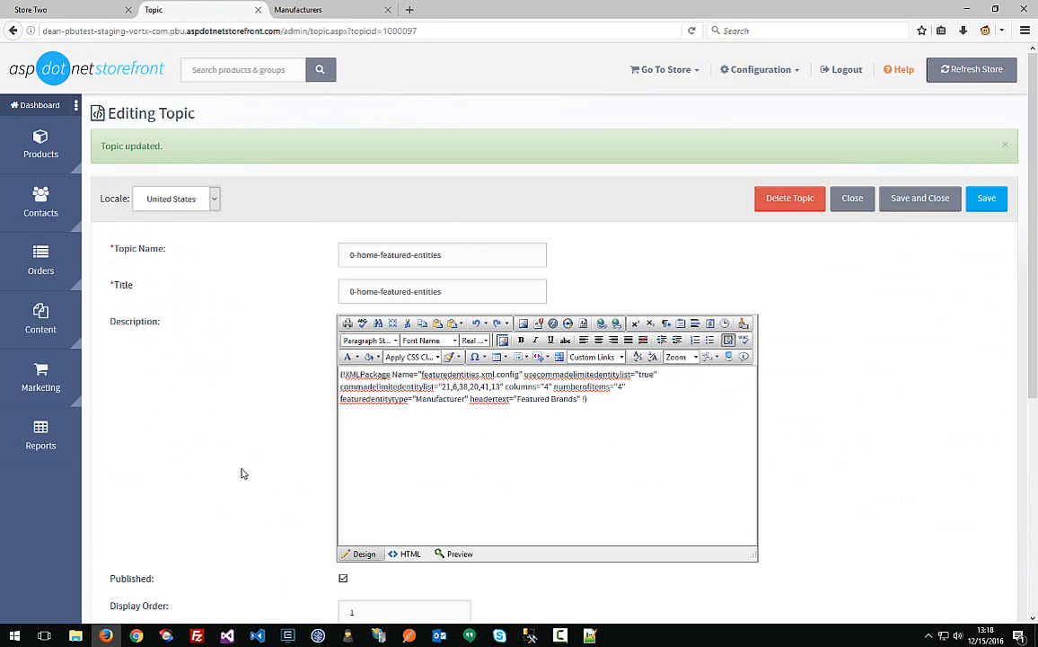
{"action": "key", "text": "ctrl+Tab"}
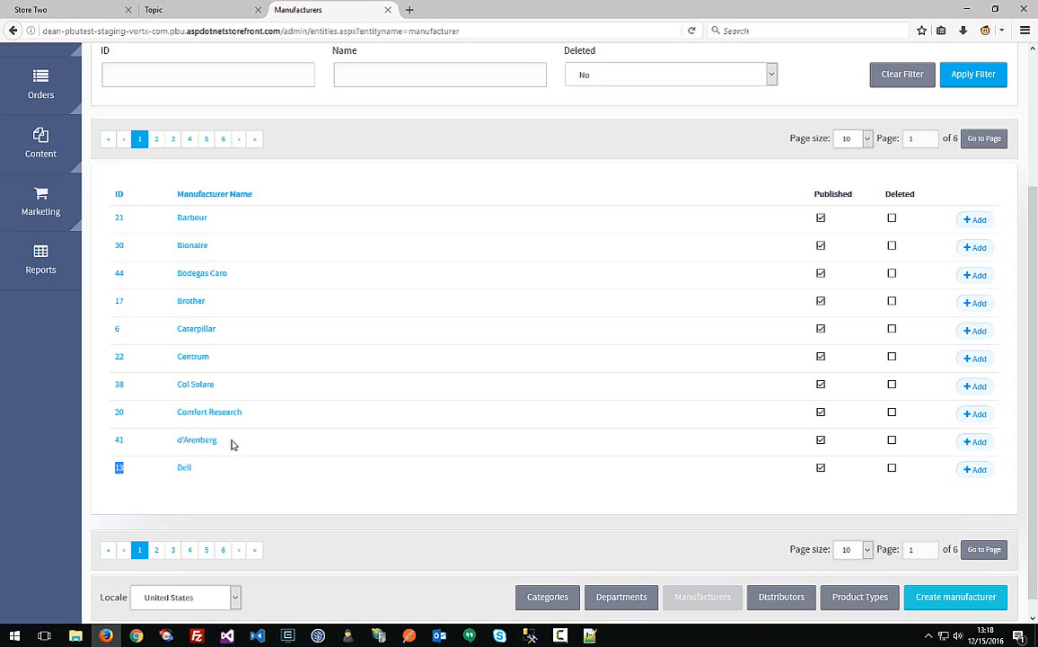
{"action": "key", "text": "ctrl+shift+Tab"}
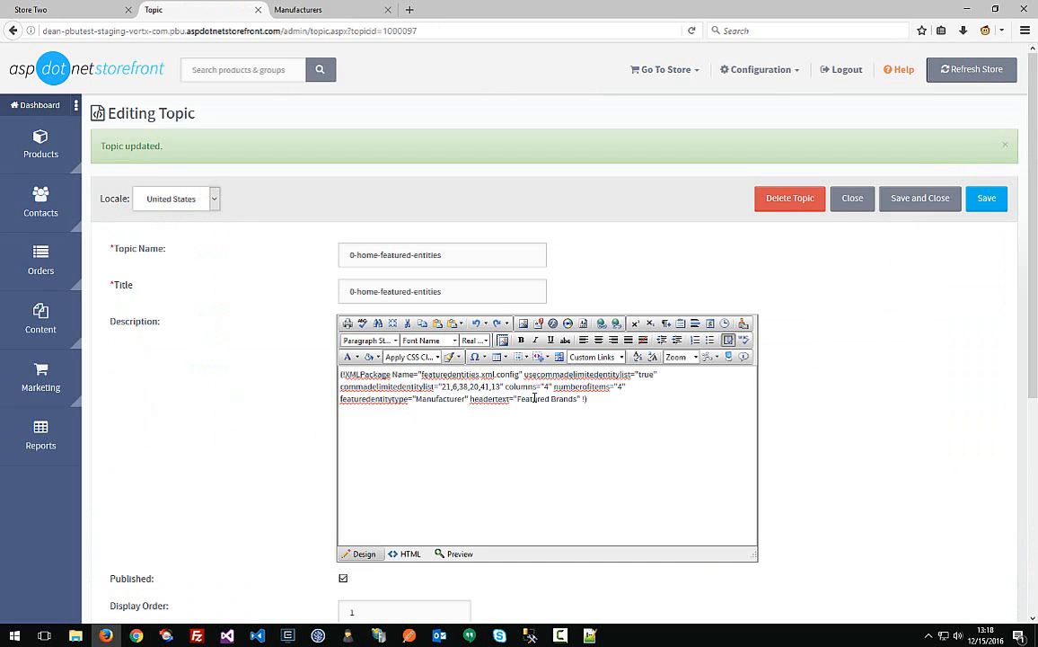
{"action": "double_click", "coordinate": [620, 388]}
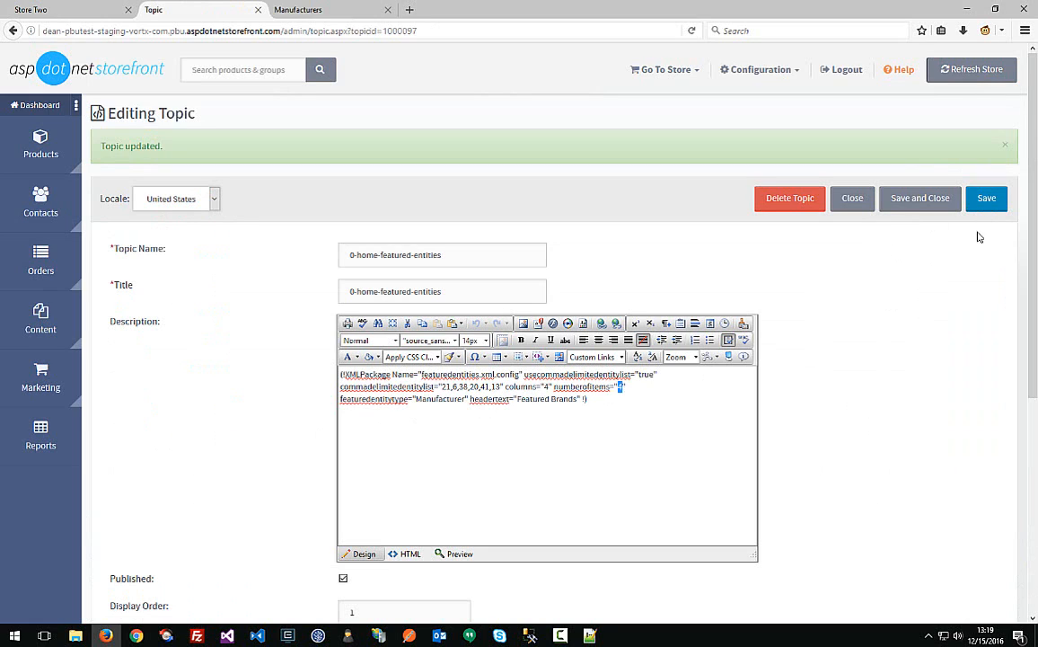
{"action": "left_click", "coordinate": [986, 198]}
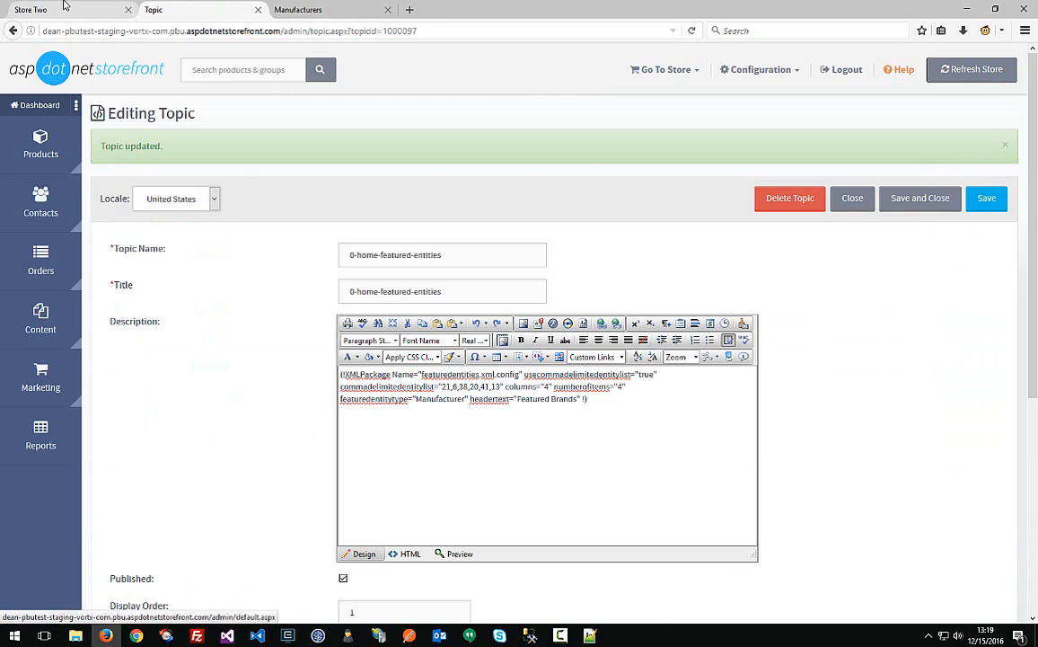
Reload the storefront home page several times to check which featured brands appear and in what order
{"action": "left_click", "coordinate": [65, 8]}
{"action": "key", "text": "F5"}
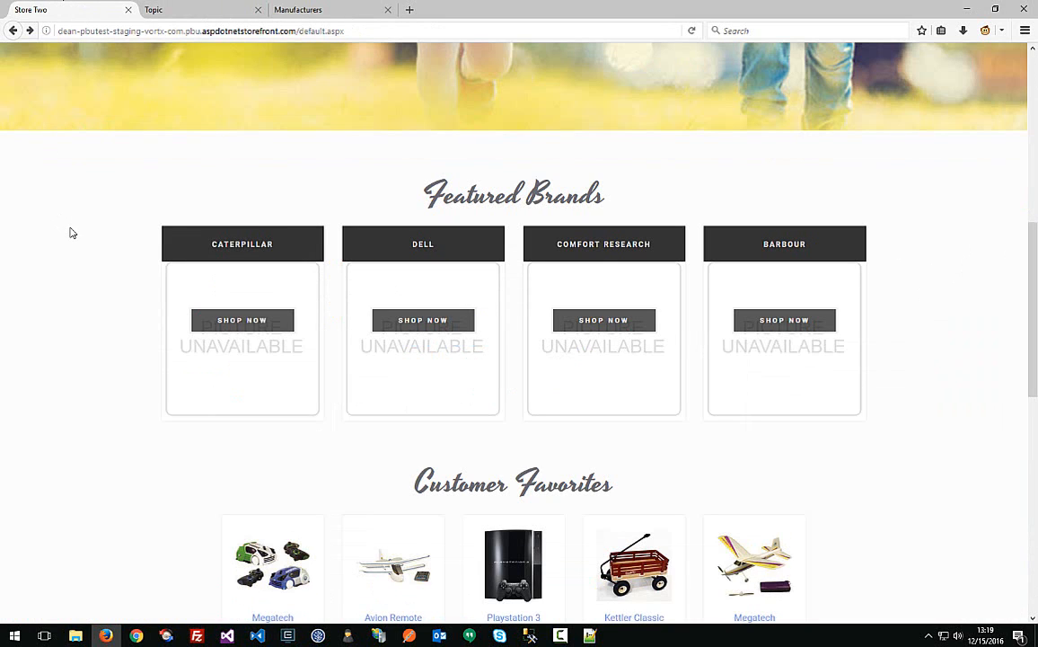
{"action": "key", "text": "F5"}
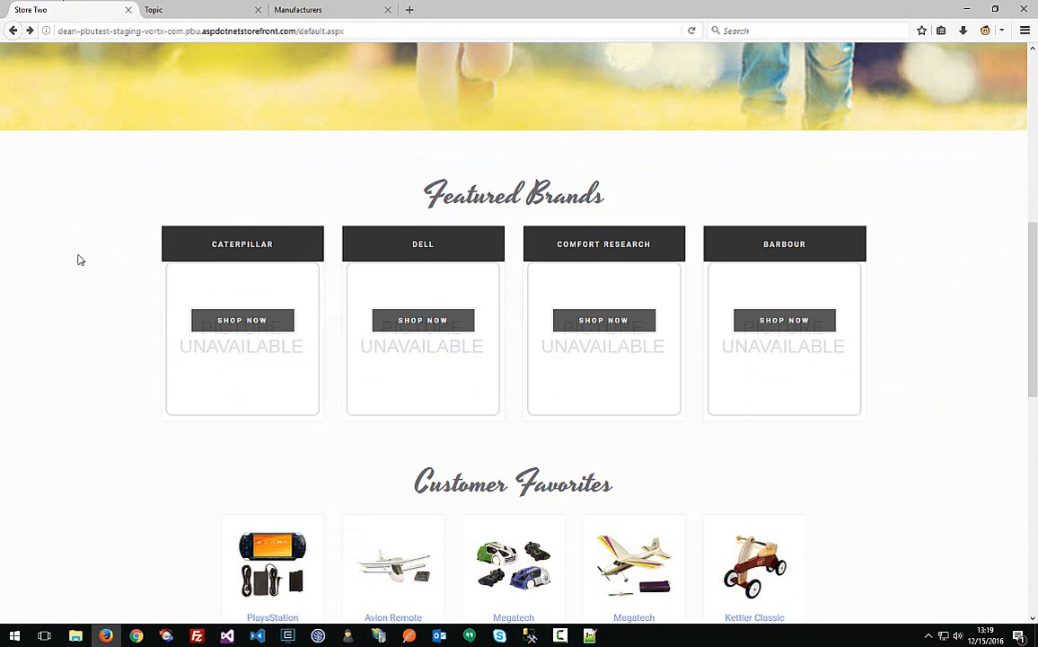
{"action": "key", "text": "F5"}
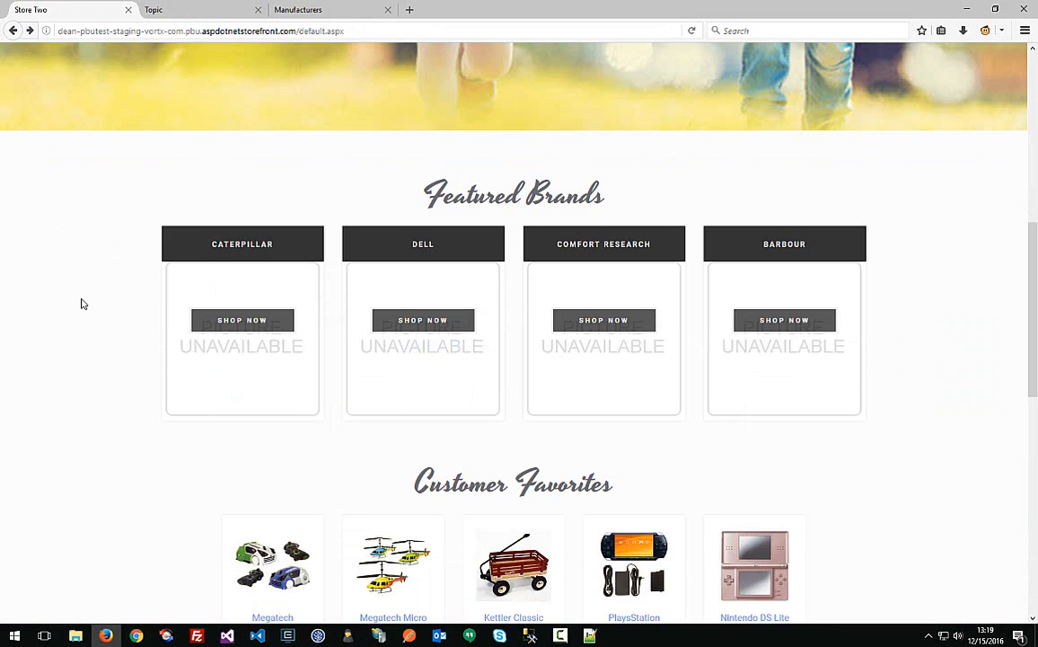
{"action": "key", "text": "F5"}
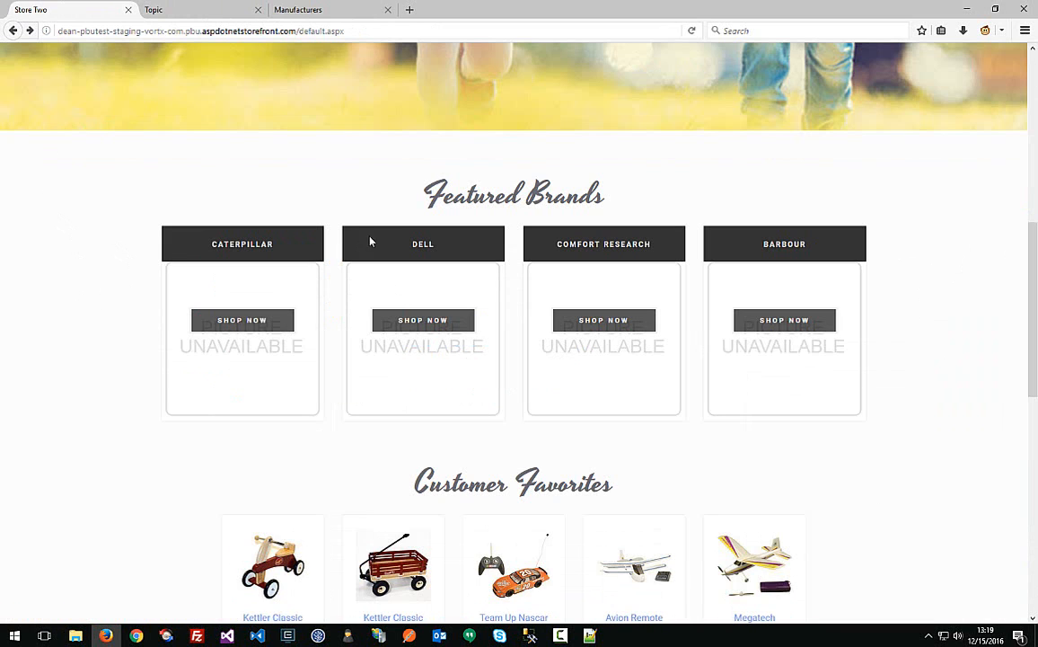
{"action": "key", "text": "F5"}
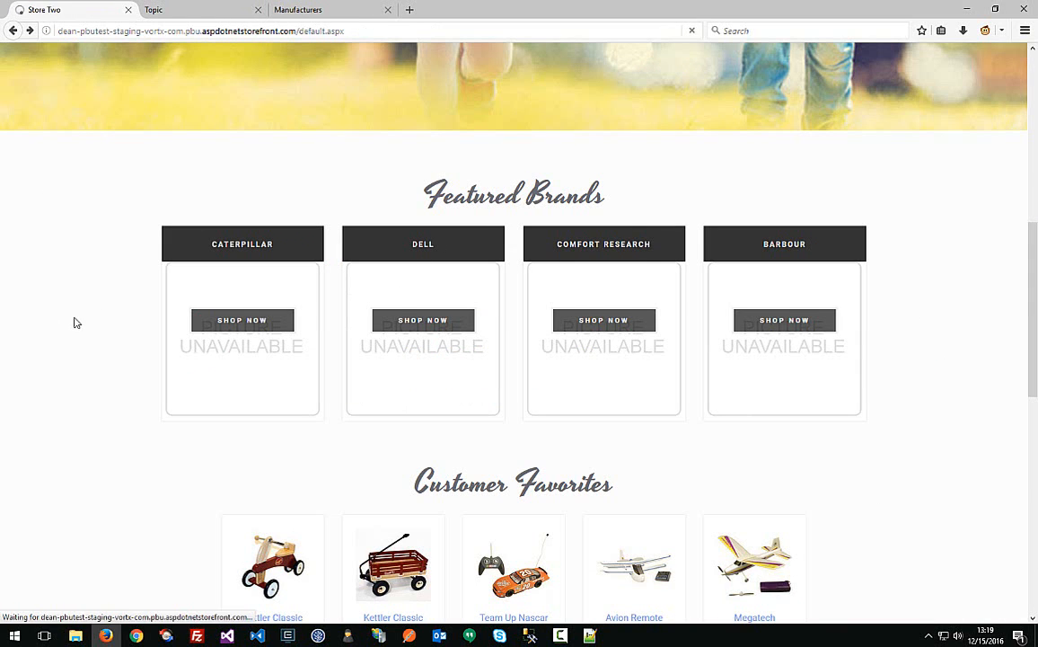
{"action": "key", "text": "F5"}
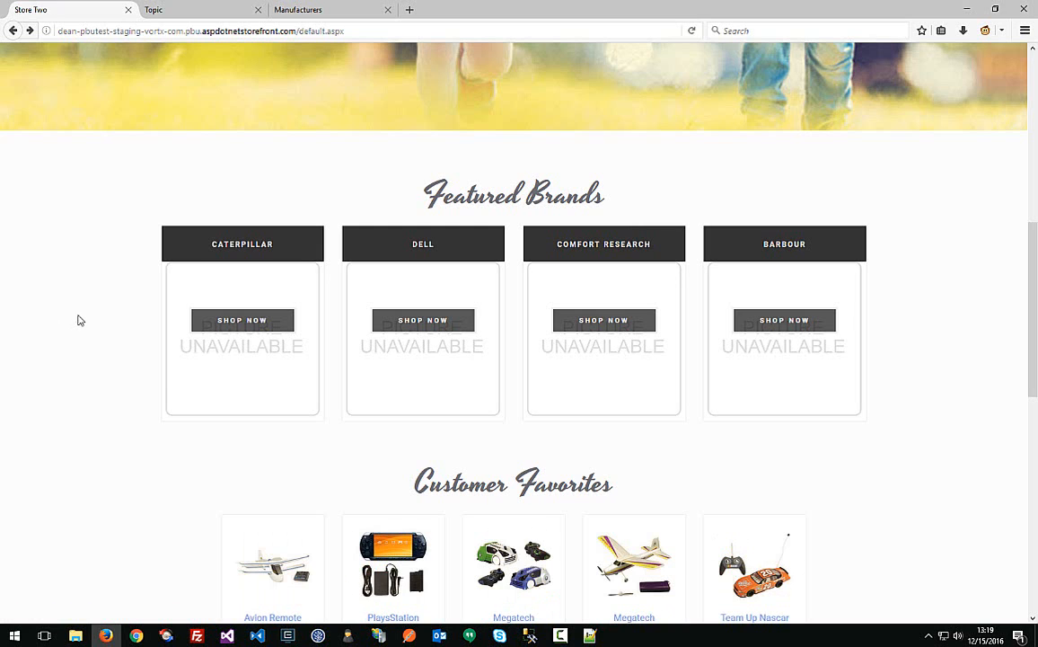
Add the parameter userandom="true" after headertext in the topic's XMLPackage call
{"action": "left_click", "coordinate": [231, 15]}
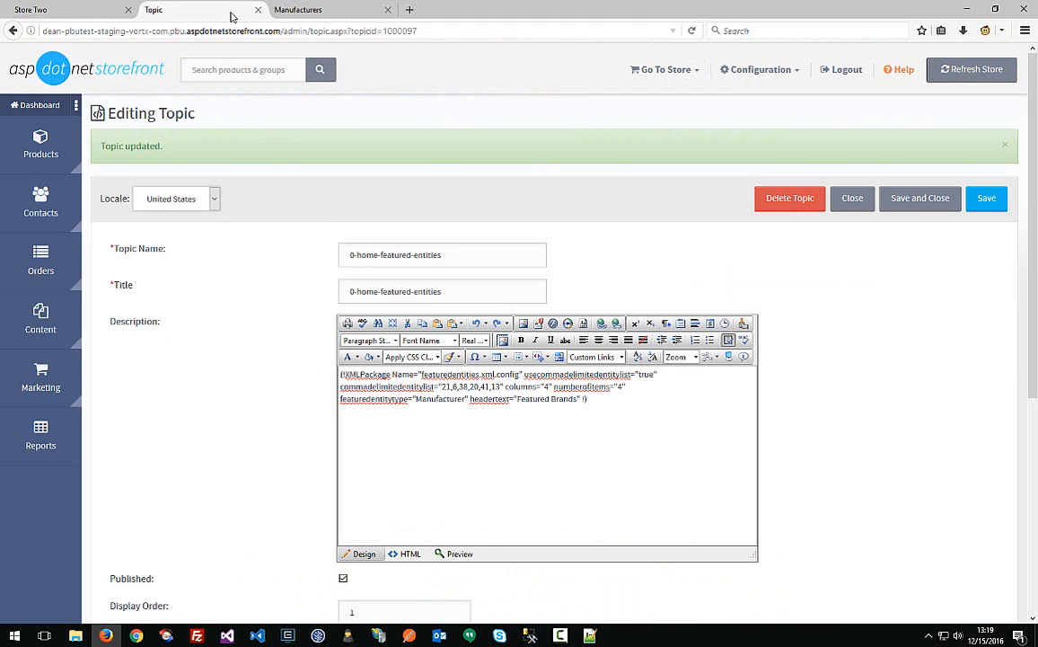
{"action": "left_click", "coordinate": [593, 403]}
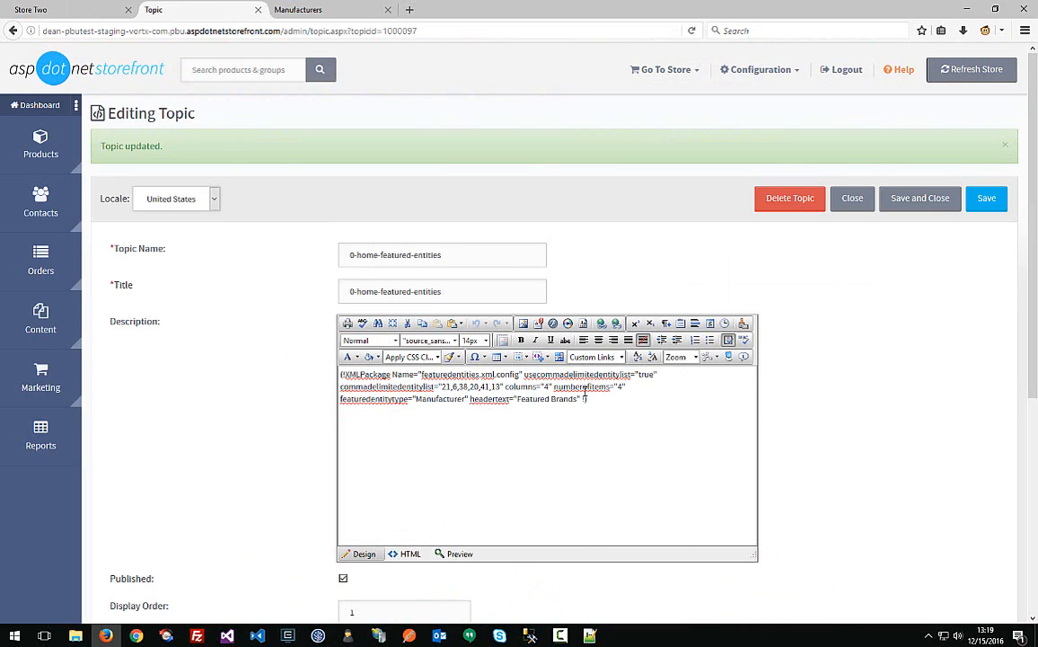
{"action": "left_click", "coordinate": [582, 399]}
{"action": "type", "text": "userandome="}
{"action": "key", "text": "BackSpace"}
{"action": "key", "text": "BackSpace"}
{"action": "type", "text": "=\""}
{"action": "type", "text": "\" "}
{"action": "type", "text": "true"}
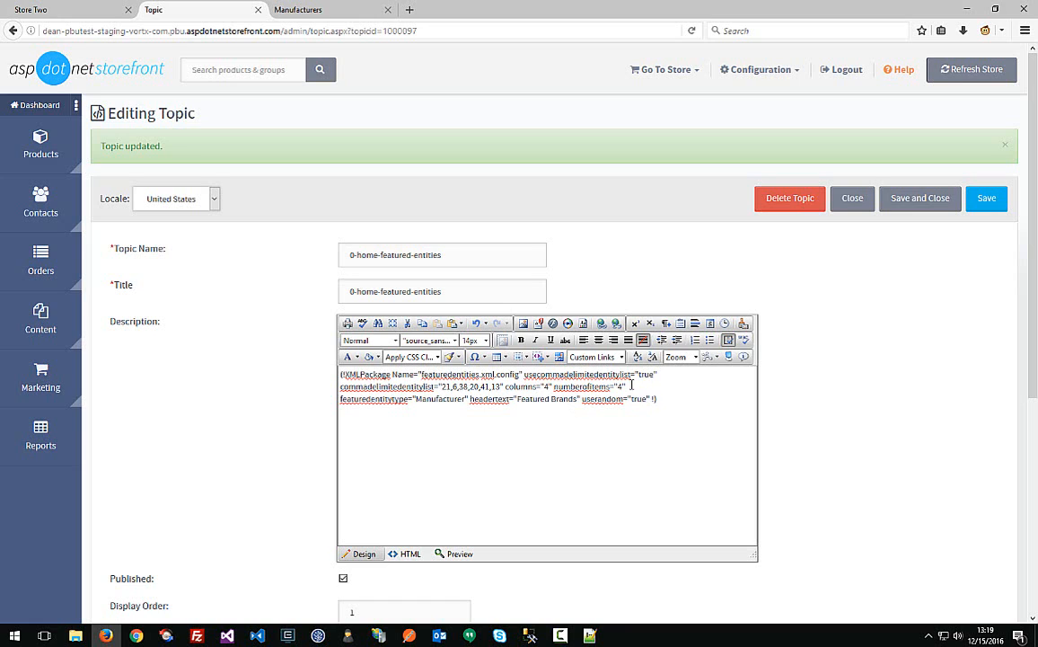
Rename the userandom parameter to randomorder and save the topic
{"action": "mouse_move", "coordinate": [597, 402]}
{"action": "left_mouse_down"}
{"action": "mouse_move", "coordinate": [581, 407]}
{"action": "mouse_move", "coordinate": [597, 401]}
{"action": "left_mouse_up"}
{"action": "left_click", "coordinate": [585, 405]}
{"action": "key", "text": "BackSpace"}
{"action": "left_click", "coordinate": [608, 400]}
{"action": "type", "text": "order"}
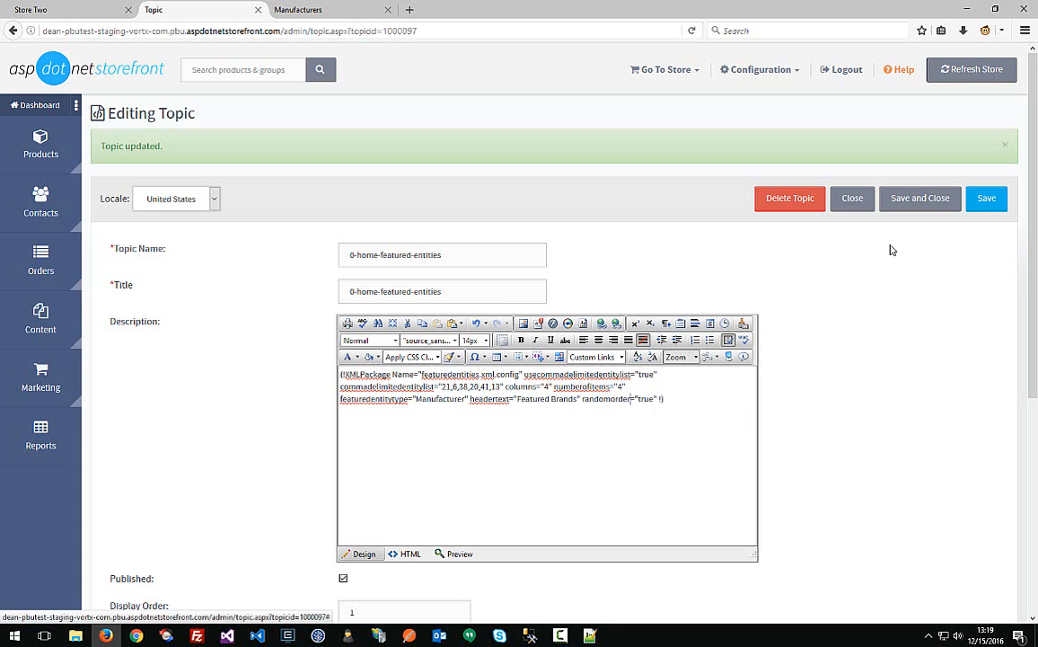
{"action": "left_click", "coordinate": [988, 198]}
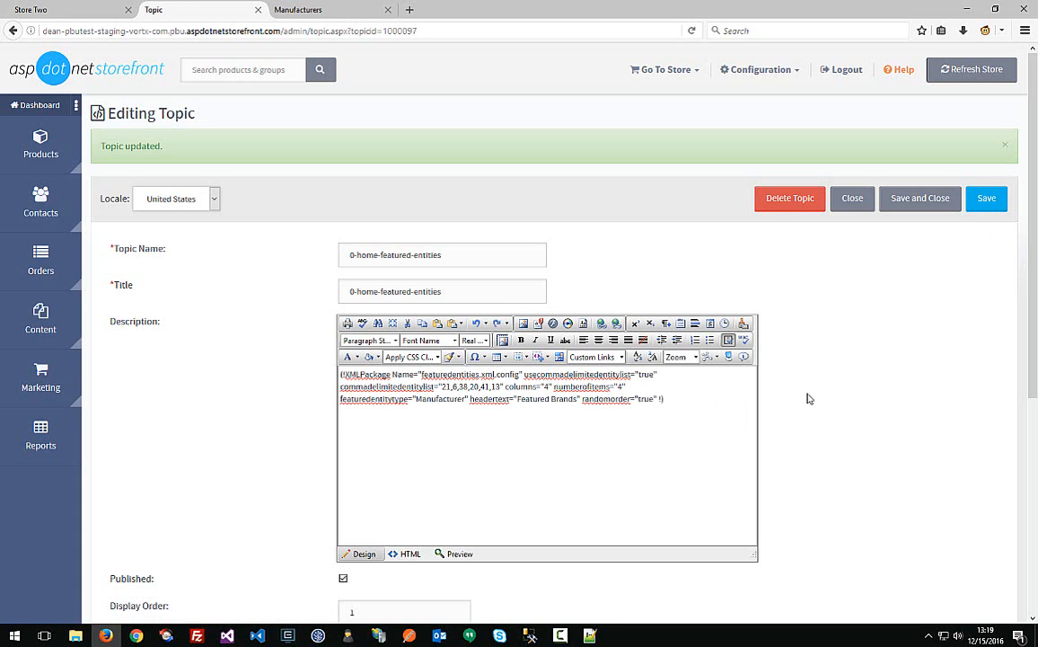
Reload the storefront home page repeatedly to check whether the featured brands are shuffled
{"action": "scroll", "coordinate": [811, 401], "scroll_direction": "down", "scroll_amount": 3}
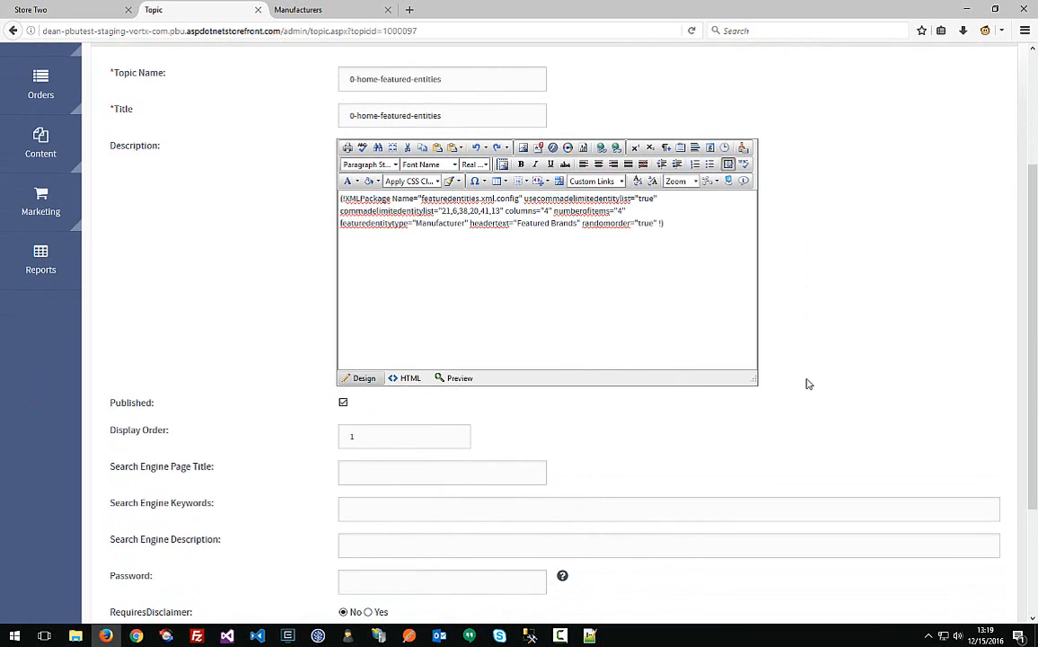
{"action": "scroll", "coordinate": [494, 176], "scroll_direction": "up", "scroll_amount": 3}
{"action": "left_click", "coordinate": [31, 9]}
{"action": "key", "text": "F5"}
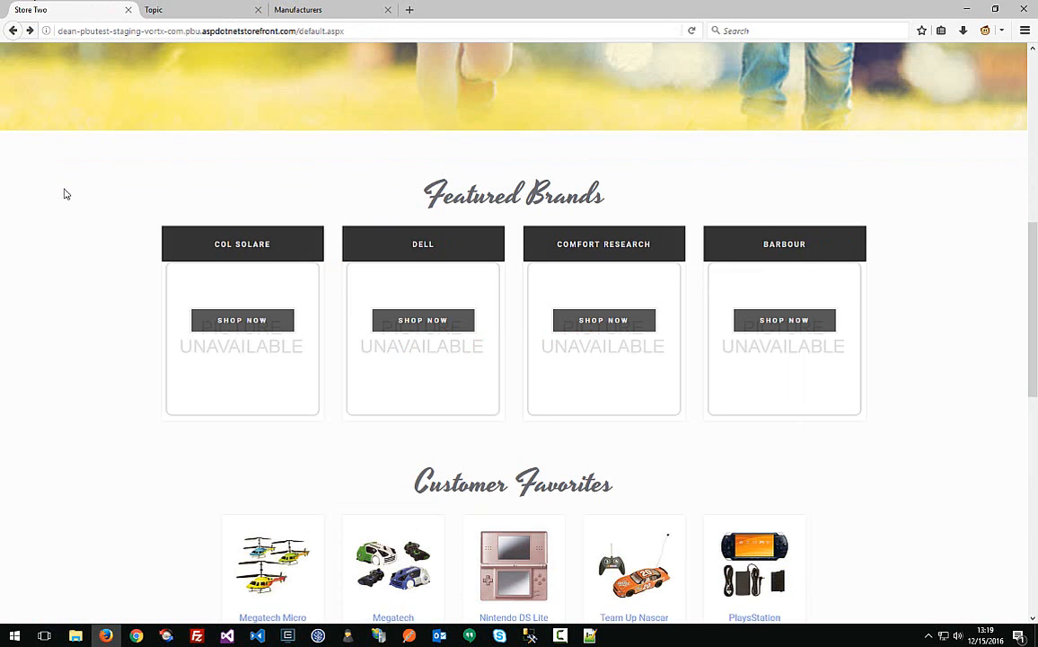
{"action": "key", "text": "F5"}
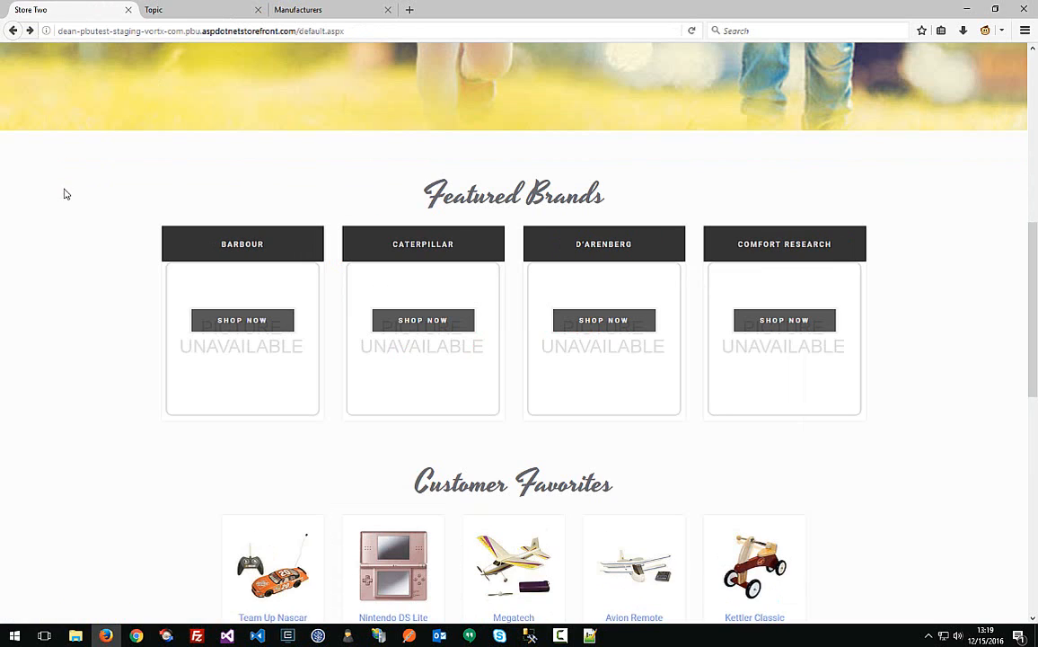
{"action": "key", "text": "F5"}
Return to the topic and review the randomorder="true" parameter in the description
{"action": "left_click", "coordinate": [196, 13]}
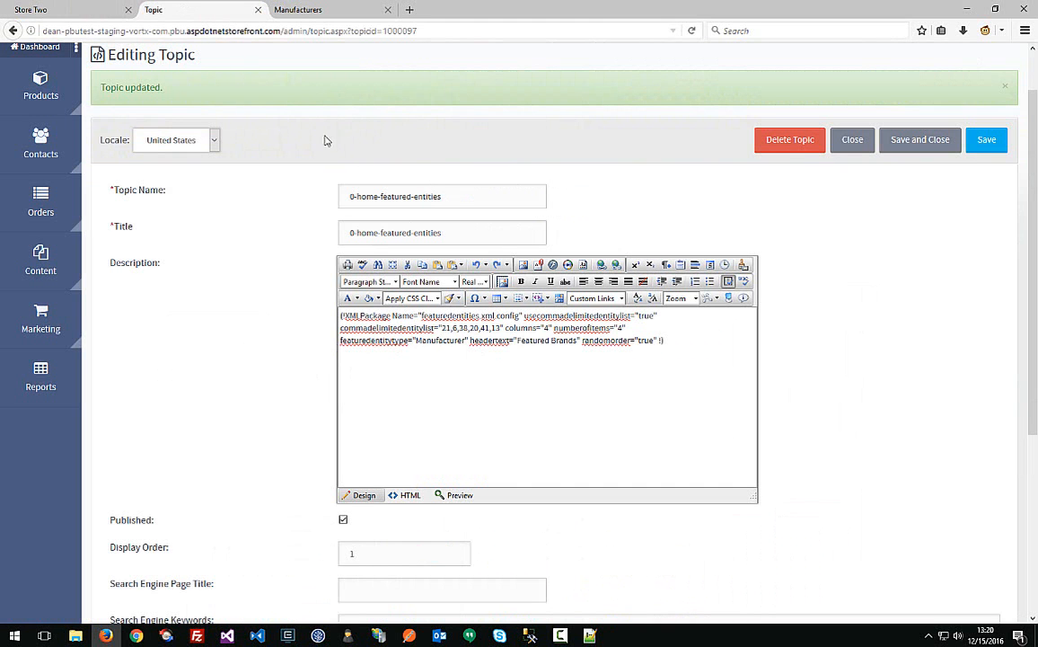
{"action": "left_click", "coordinate": [592, 341]}
{"action": "double_click", "coordinate": [606, 341]}
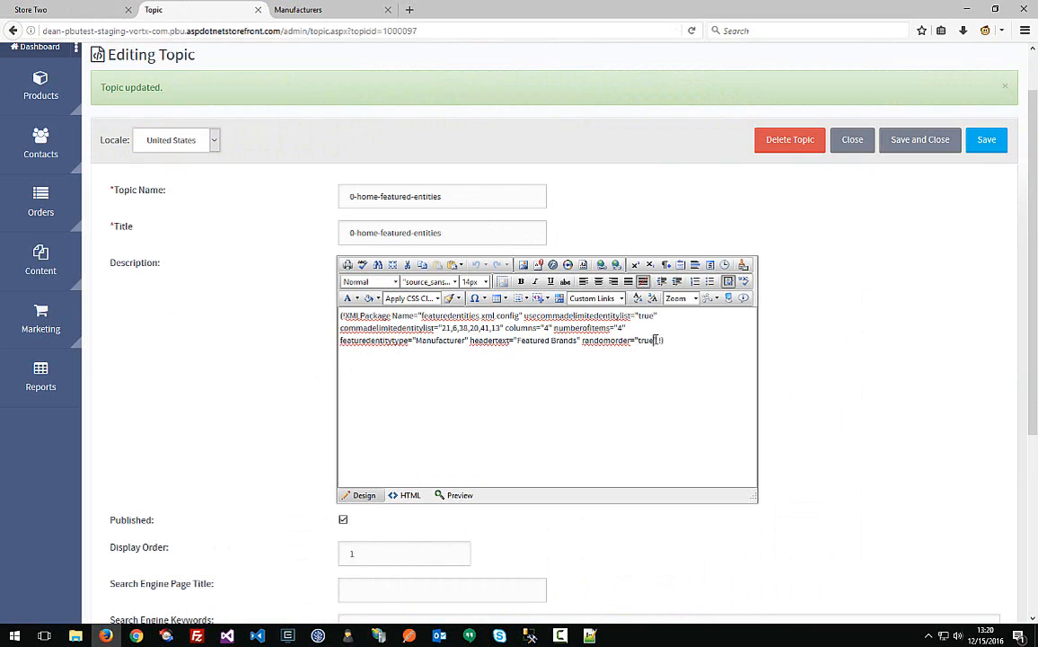
{"action": "left_click_drag", "start_coordinate": [656, 339], "coordinate": [580, 343]}
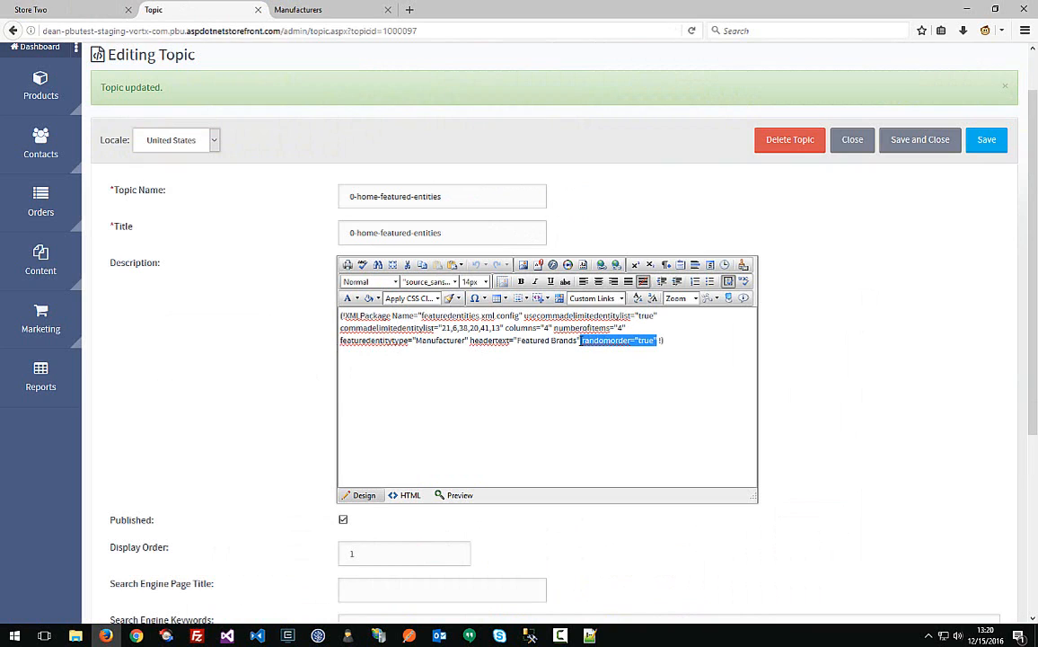
{"action": "left_click", "coordinate": [584, 339]}
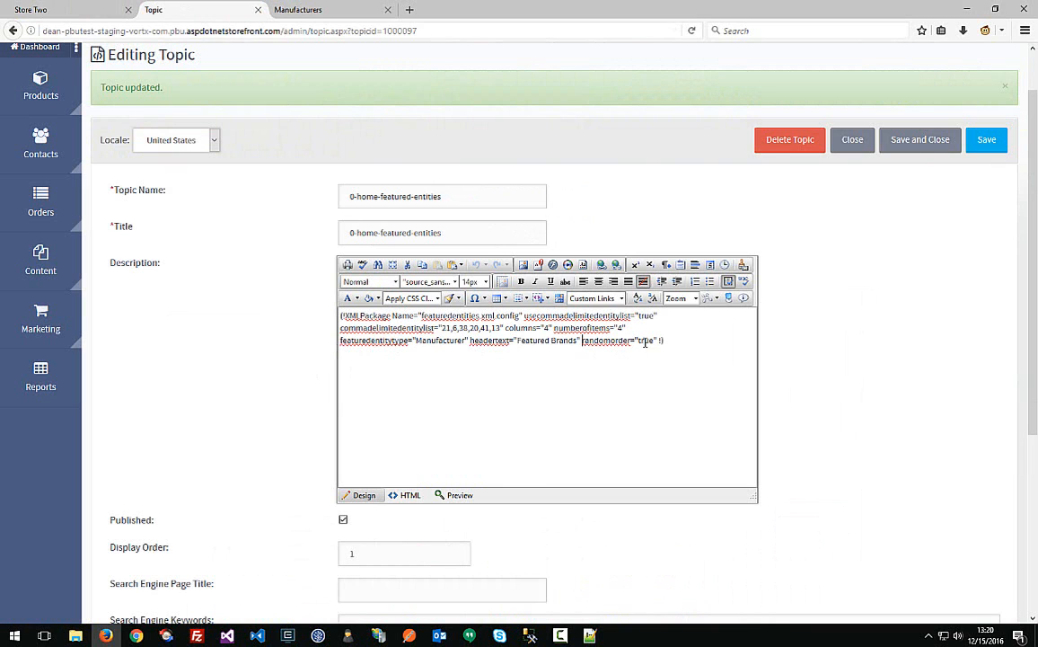
Go back to the storefront home page and compare the featured brands across several more reloads
{"action": "left_click", "coordinate": [70, 10]}
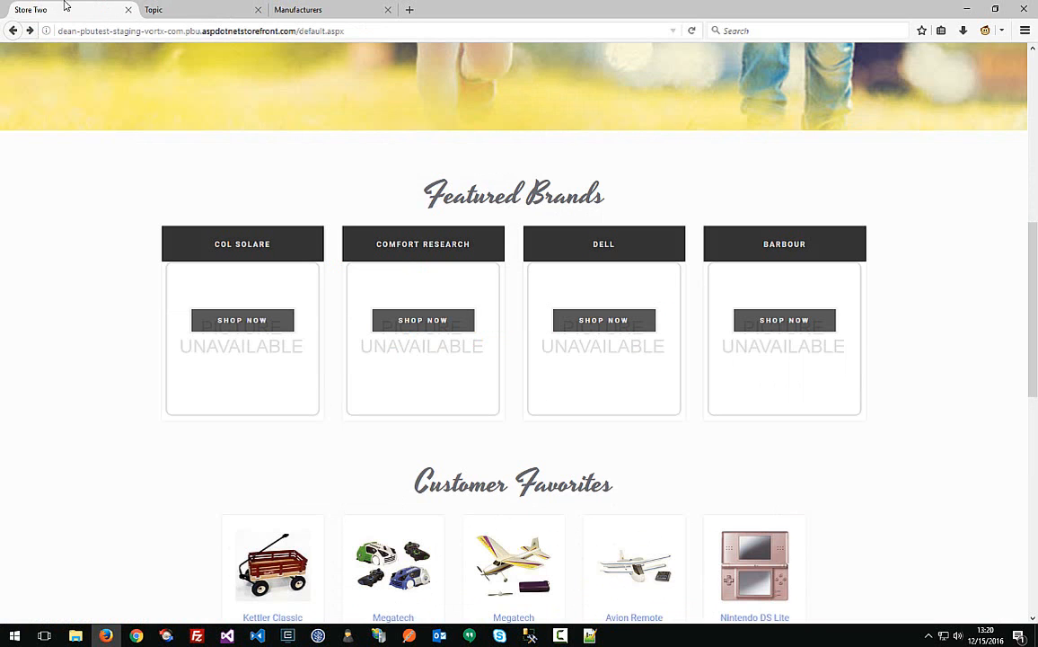
{"action": "key", "text": "F5"}
{"action": "key", "text": "F5"}
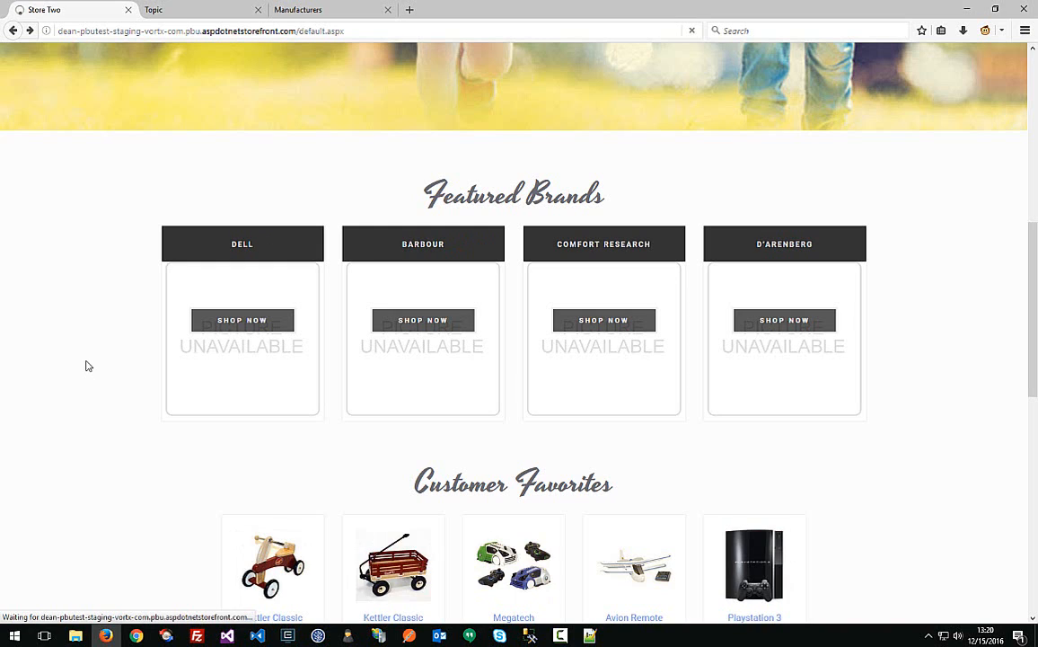
{"action": "key", "text": "F5"}
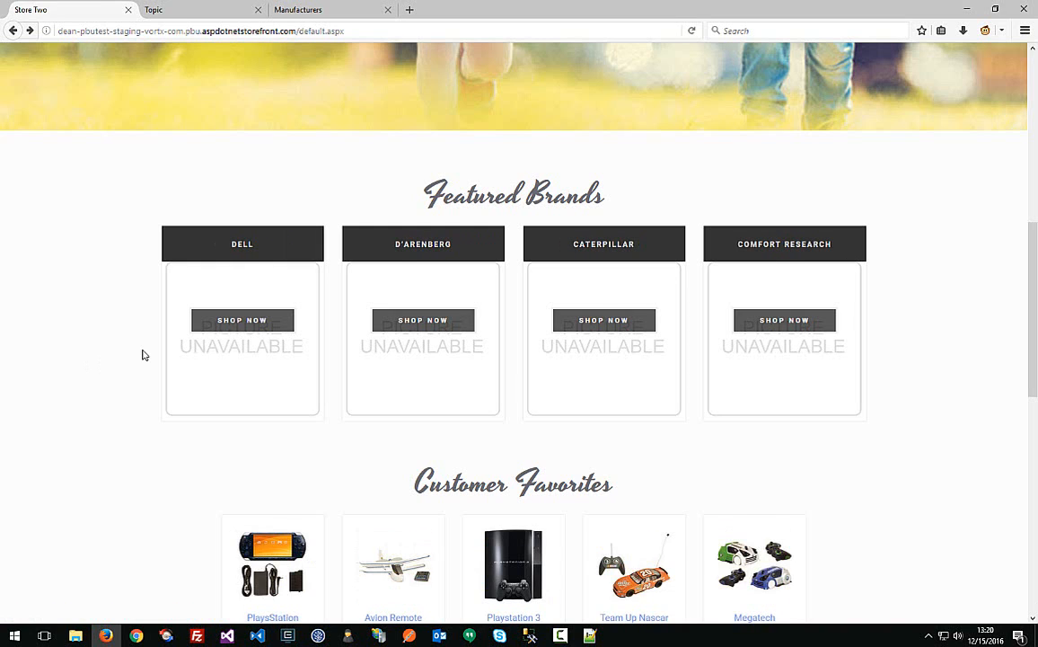
{"action": "key", "text": "F5"}
{"action": "key", "text": "F5"}
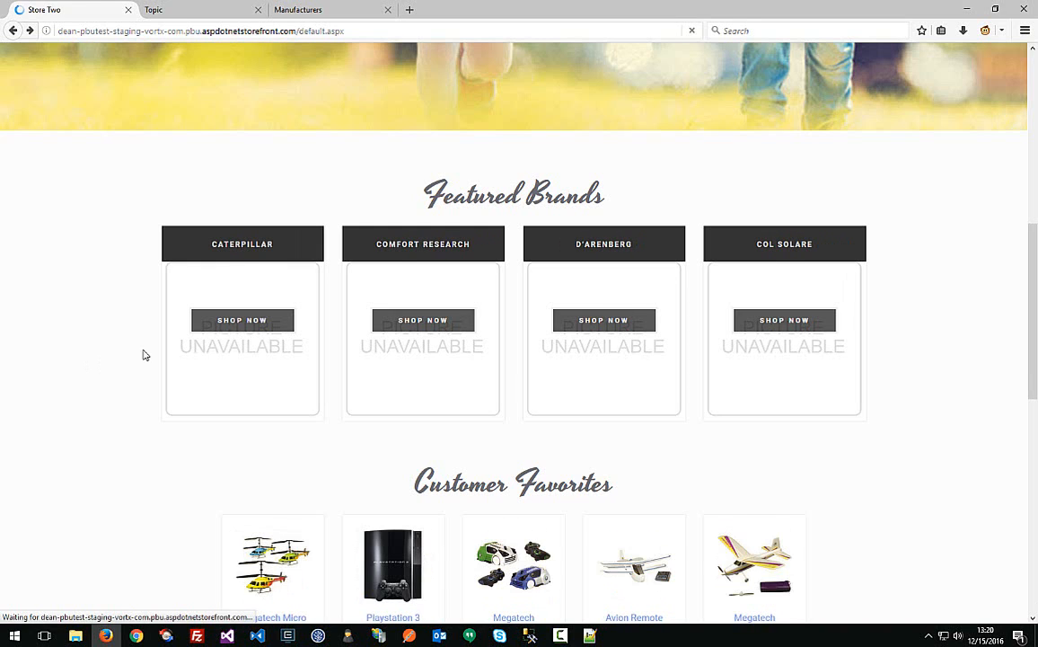